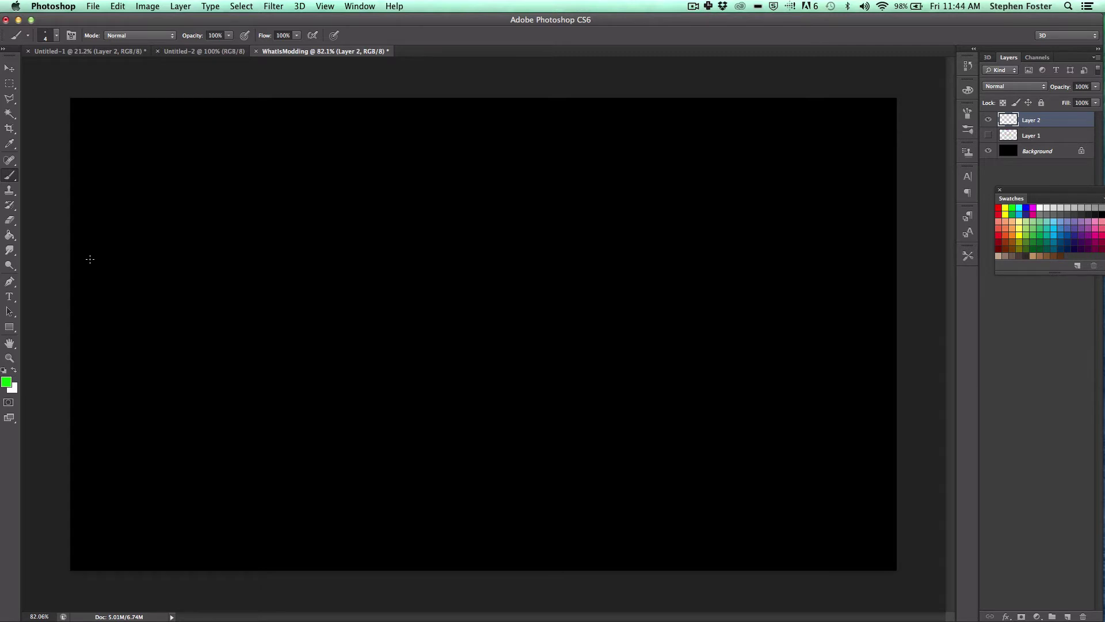
# Hand-letter and underline 'Modding' in green, then sketch two trial boxes below it.
pyautogui.moveTo(86, 264)
pyautogui.mouseDown()
pyautogui.moveTo(91, 246)
pyautogui.moveTo(99, 263)
pyautogui.moveTo(130, 243)
pyautogui.moveTo(141, 258)
pyautogui.moveTo(151, 240)
pyautogui.moveTo(159, 260)
pyautogui.moveTo(168, 246)
pyautogui.moveTo(188, 247)
pyautogui.moveTo(171, 273)
pyautogui.mouseUp()
pyautogui.moveTo(86, 271)
pyautogui.mouseDown()
pyautogui.moveTo(134, 269)
pyautogui.moveTo(101, 280)
pyautogui.moveTo(115, 281)
pyautogui.mouseUp()
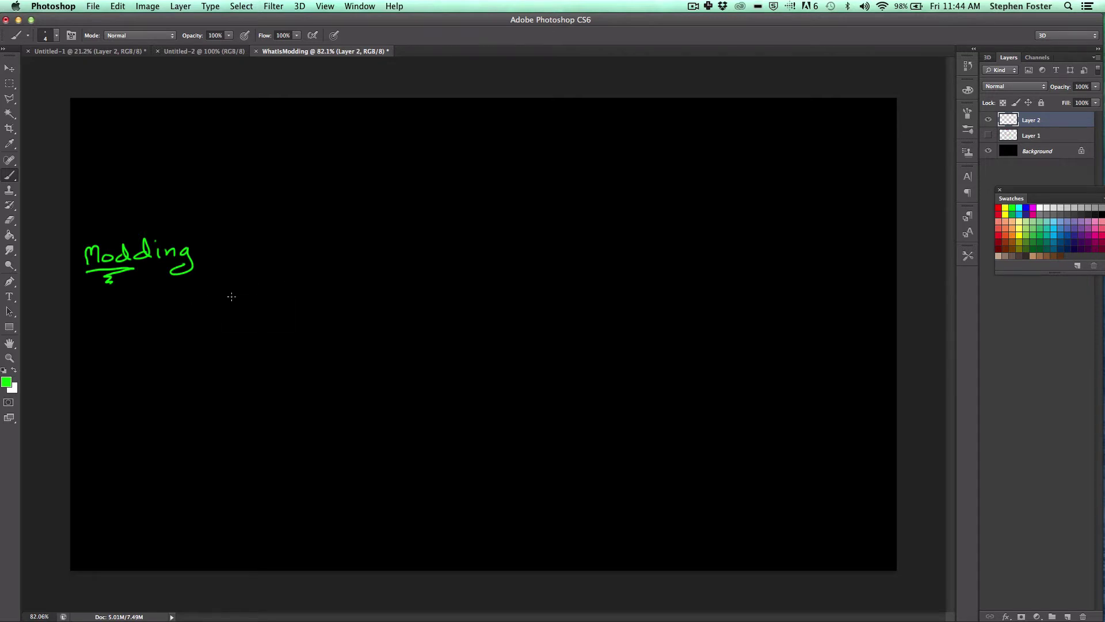
pyautogui.moveTo(226, 289); pyautogui.dragTo(222, 338)
pyautogui.moveTo(219, 290)
pyautogui.mouseDown()
pyautogui.moveTo(291, 322)
pyautogui.moveTo(223, 342)
pyautogui.mouseUp()
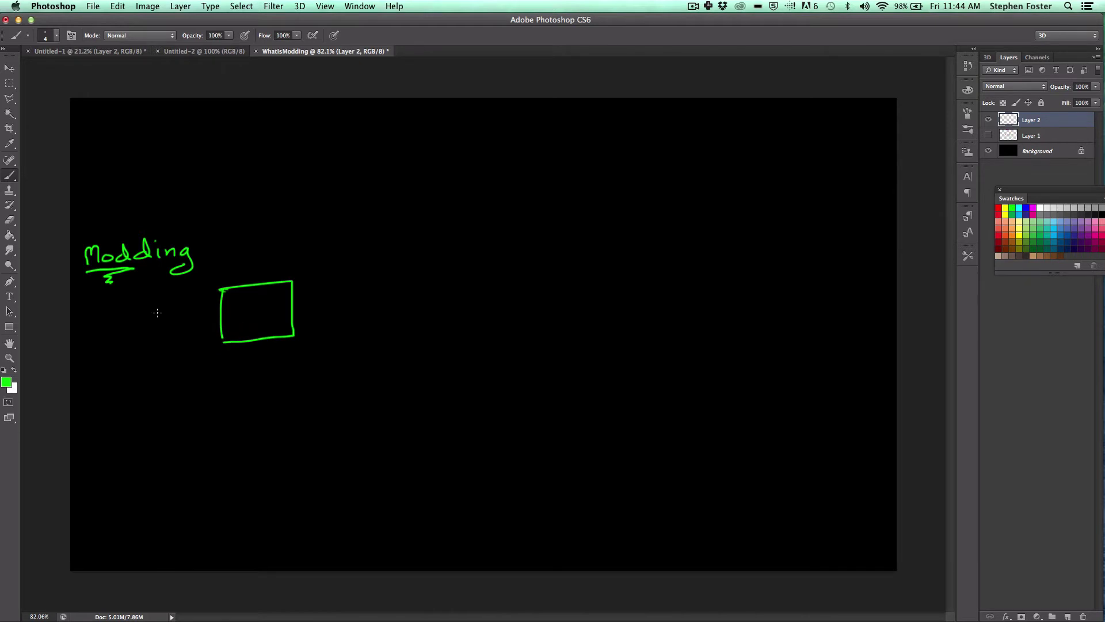
pyautogui.moveTo(163, 296)
pyautogui.mouseDown()
pyautogui.moveTo(174, 349)
pyautogui.moveTo(103, 312)
pyautogui.moveTo(165, 300)
pyautogui.moveTo(232, 318)
pyautogui.mouseUp()
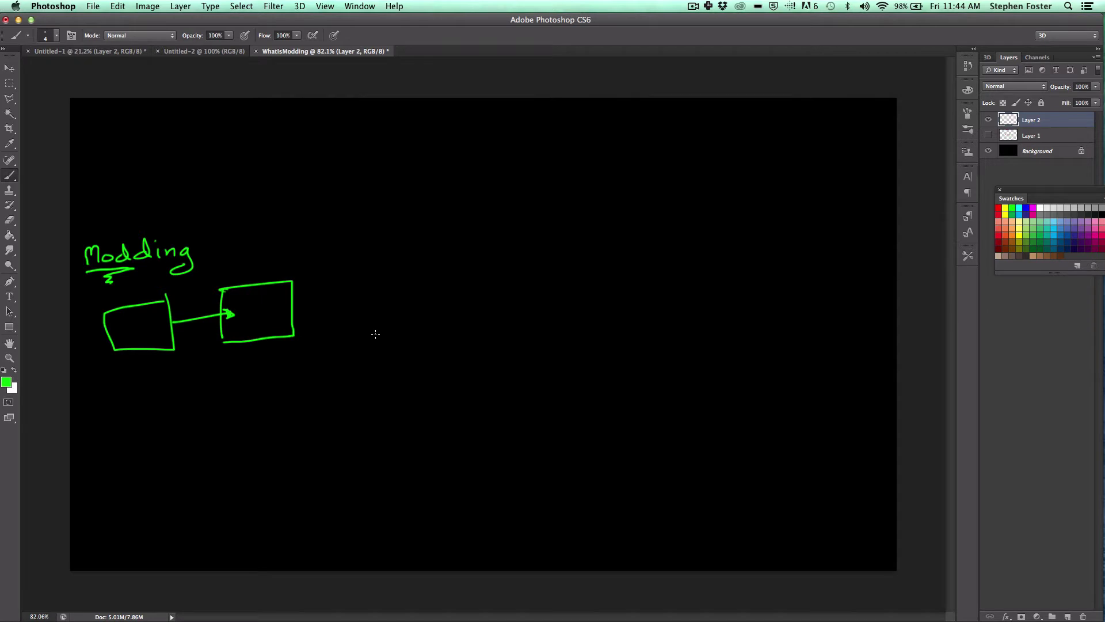
# Erase the trial box-and-arrow sketch with a larger brush, then return to a fine tip.
pyautogui.press(']')
pyautogui.press(']')
pyautogui.press(']')
pyautogui.press(']')
pyautogui.press(']')
pyautogui.press(']')
pyautogui.moveTo(332, 273)
pyautogui.mouseDown()
pyautogui.moveTo(288, 305)
pyautogui.moveTo(150, 336)
pyautogui.moveTo(162, 345)
pyautogui.mouseUp()
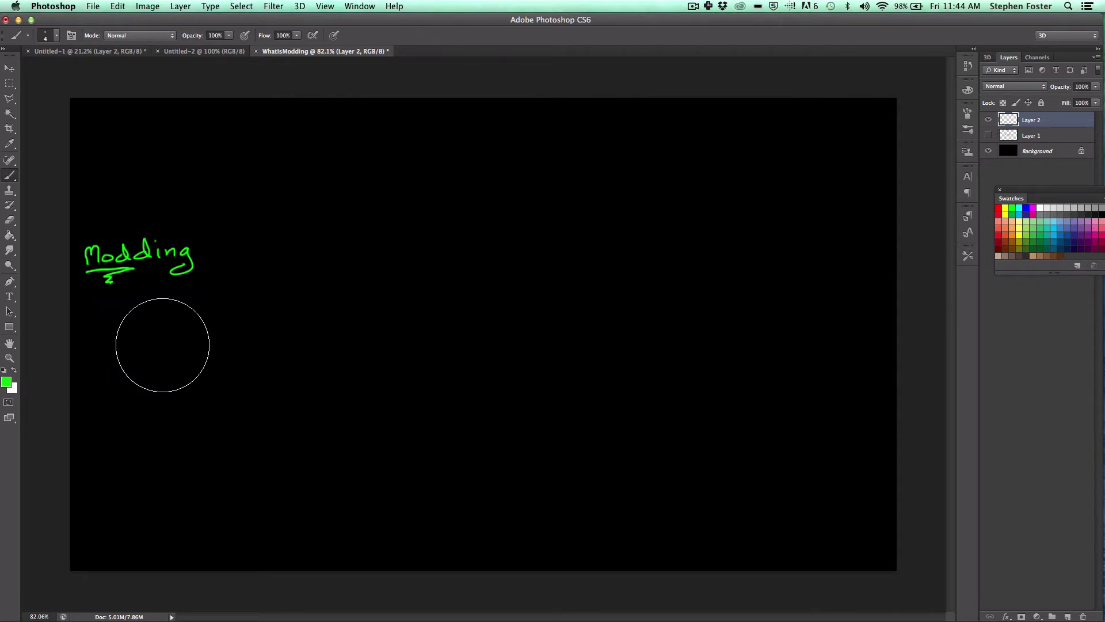
pyautogui.press('[')
pyautogui.press('[')
pyautogui.press('[')
pyautogui.press('[')
pyautogui.press('[')
pyautogui.press('[')
# Draw a green stick figure with an arrow pointing into a large box beside it.
pyautogui.moveTo(190, 321)
pyautogui.mouseDown()
pyautogui.moveTo(190, 361)
pyautogui.moveTo(176, 371)
pyautogui.moveTo(202, 365)
pyautogui.moveTo(199, 342)
pyautogui.moveTo(171, 345)
pyautogui.mouseUp()
pyautogui.moveTo(250, 305); pyautogui.dragTo(250, 396)
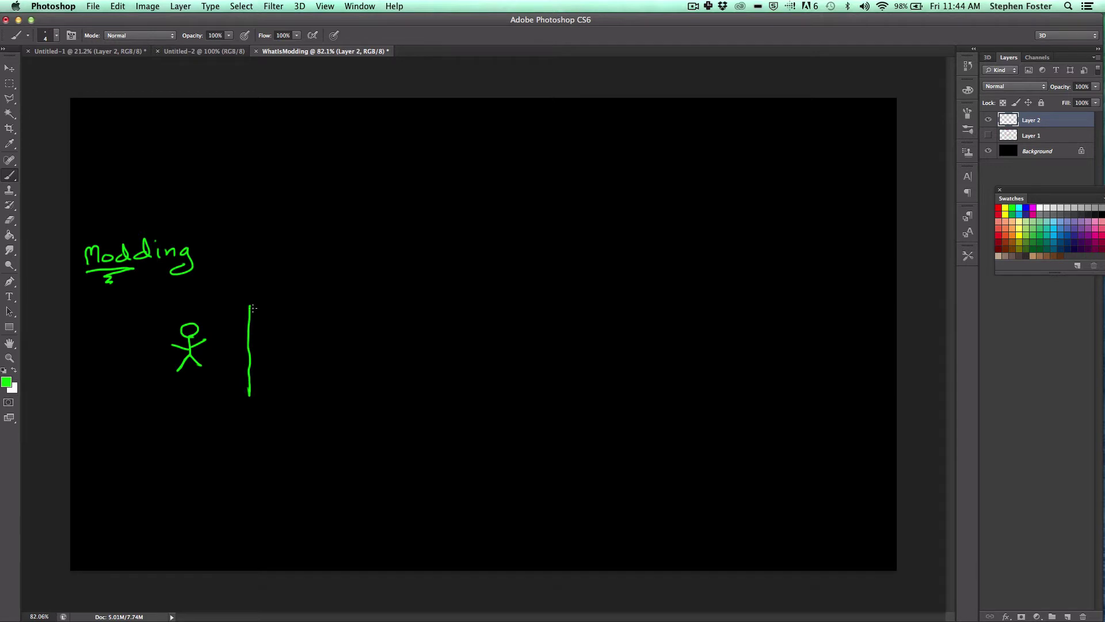
pyautogui.moveTo(248, 302)
pyautogui.mouseDown()
pyautogui.moveTo(409, 296)
pyautogui.moveTo(410, 394)
pyautogui.moveTo(246, 410)
pyautogui.moveTo(246, 392)
pyautogui.mouseUp()
pyautogui.moveTo(210, 329)
pyautogui.mouseDown()
pyautogui.moveTo(247, 329)
pyautogui.moveTo(238, 337)
pyautogui.mouseUp()
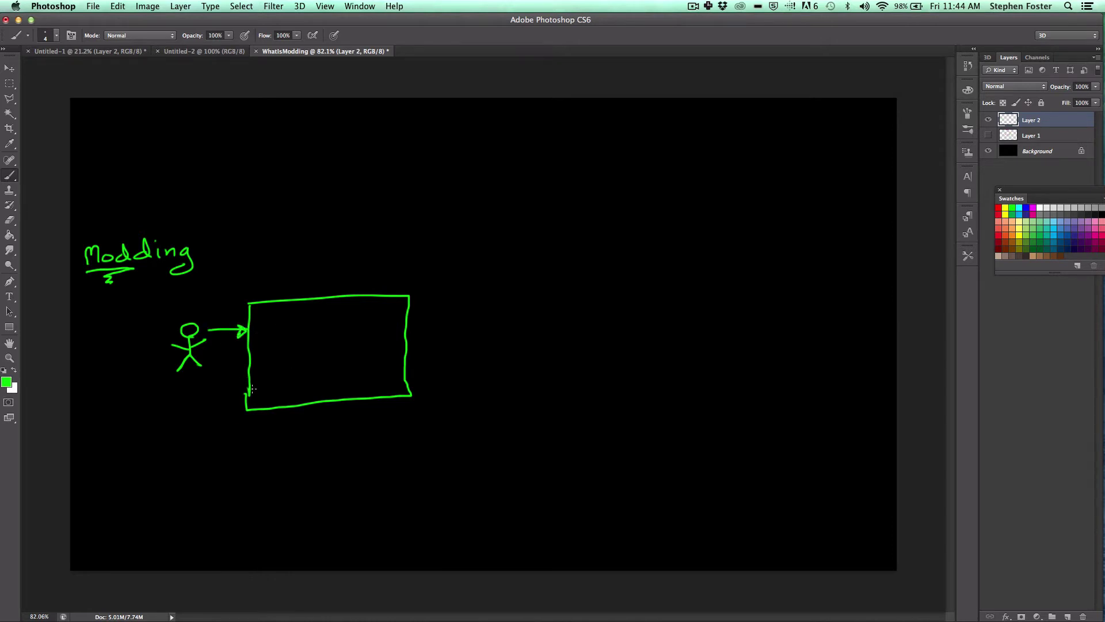
# Fill the box with stacked blocks and a small square creature with a face.
pyautogui.moveTo(247, 390)
pyautogui.mouseDown()
pyautogui.moveTo(276, 405)
pyautogui.moveTo(324, 390)
pyautogui.moveTo(325, 399)
pyautogui.moveTo(299, 364)
pyautogui.moveTo(282, 367)
pyautogui.moveTo(280, 389)
pyautogui.mouseUp()
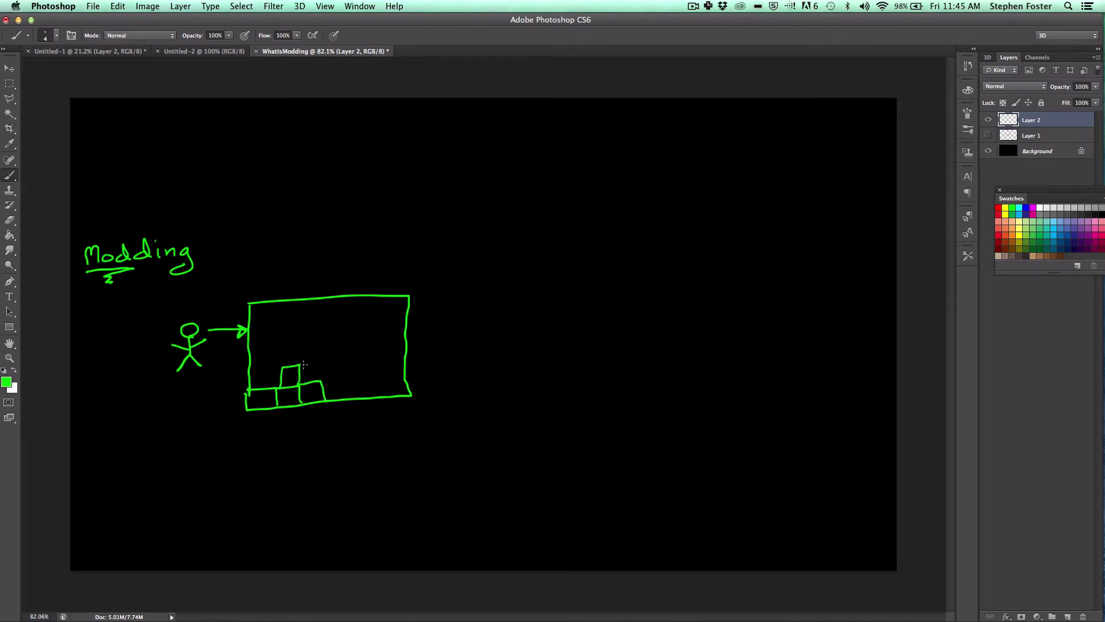
pyautogui.moveTo(300, 352)
pyautogui.mouseDown()
pyautogui.moveTo(291, 347)
pyautogui.moveTo(281, 368)
pyautogui.mouseUp()
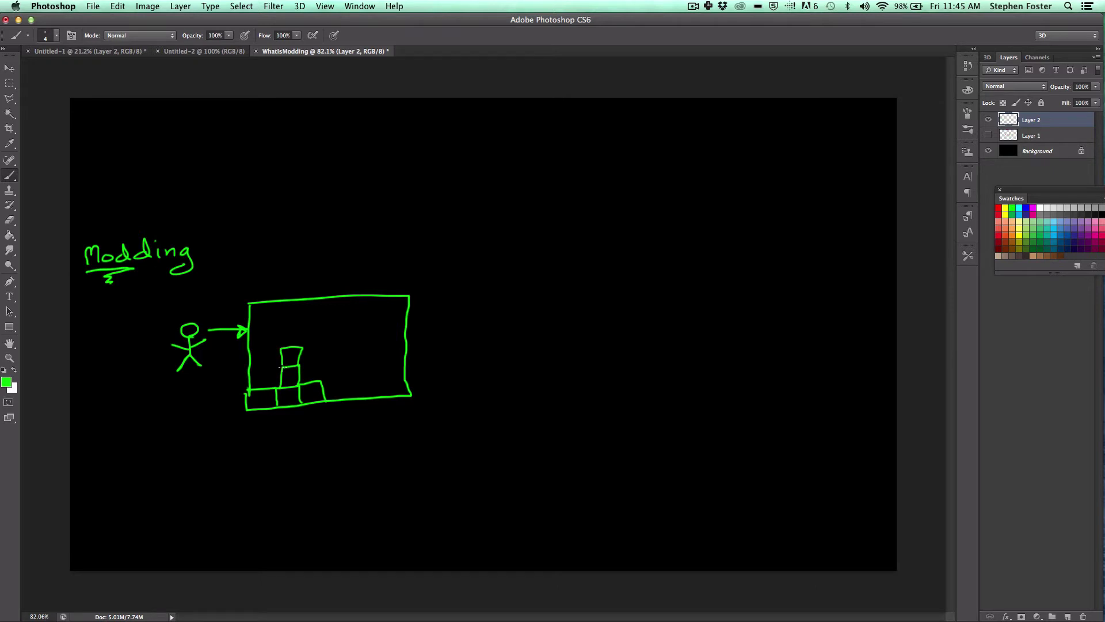
pyautogui.moveTo(367, 370)
pyautogui.mouseDown()
pyautogui.moveTo(378, 370)
pyautogui.moveTo(368, 370)
pyautogui.moveTo(367, 394)
pyautogui.moveTo(382, 393)
pyautogui.mouseUp()
pyautogui.click(369, 373)
pyautogui.click(374, 374)
# Write 'Client' inside the big box and underline it.
pyautogui.moveTo(269, 308)
pyautogui.mouseDown()
pyautogui.moveTo(268, 318)
pyautogui.moveTo(318, 317)
pyautogui.mouseUp()
pyautogui.moveTo(322, 302)
pyautogui.mouseDown()
pyautogui.moveTo(324, 318)
pyautogui.moveTo(334, 308)
pyautogui.mouseUp()
pyautogui.click(282, 305)
pyautogui.moveTo(262, 320); pyautogui.dragTo(332, 318)
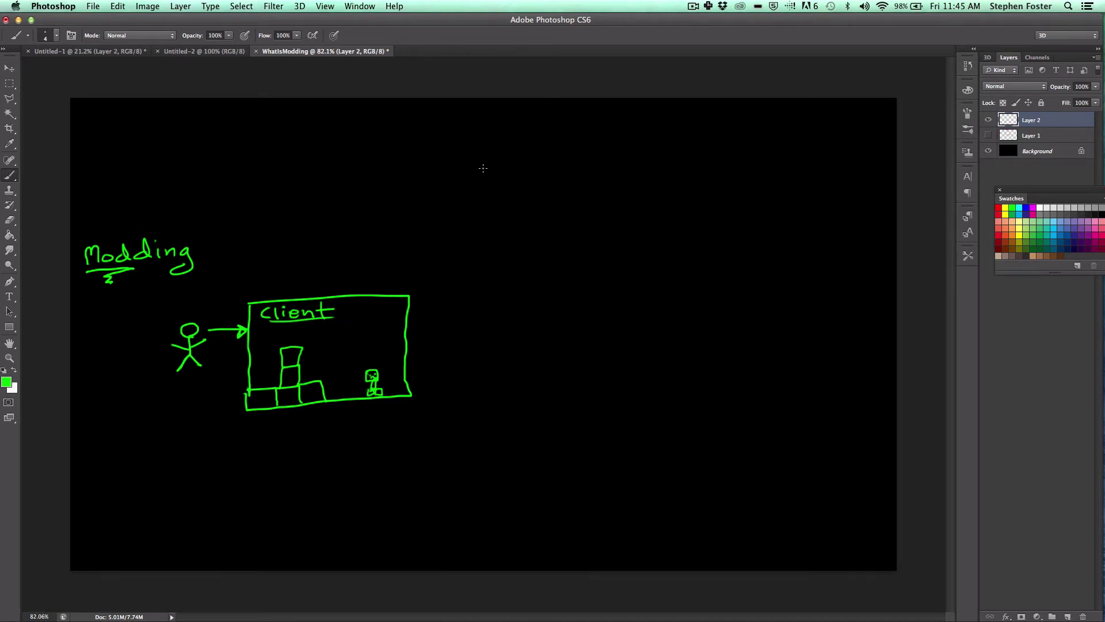
# Draw a long wavy dividing line down the canvas and an empty box to its right.
pyautogui.moveTo(490, 213)
pyautogui.mouseDown()
pyautogui.moveTo(485, 242)
pyautogui.moveTo(556, 401)
pyautogui.moveTo(592, 448)
pyautogui.moveTo(799, 559)
pyautogui.mouseUp()
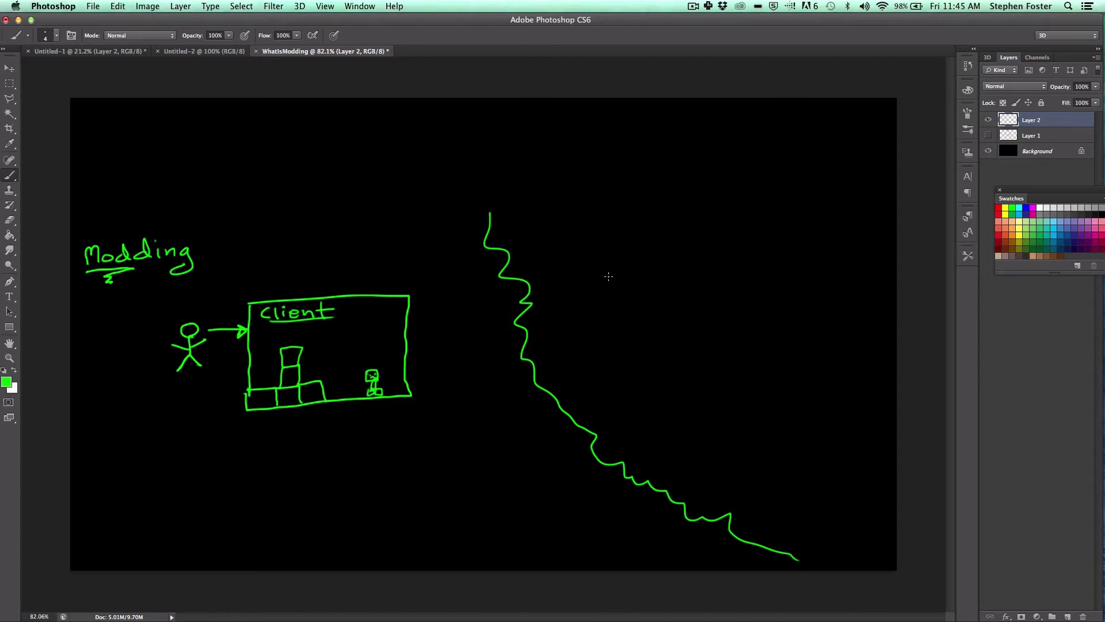
pyautogui.moveTo(604, 296); pyautogui.dragTo(605, 335)
pyautogui.moveTo(607, 262)
pyautogui.mouseDown()
pyautogui.moveTo(750, 250)
pyautogui.moveTo(755, 344)
pyautogui.moveTo(605, 356)
pyautogui.mouseUp()
pyautogui.moveTo(605, 270); pyautogui.dragTo(605, 263)
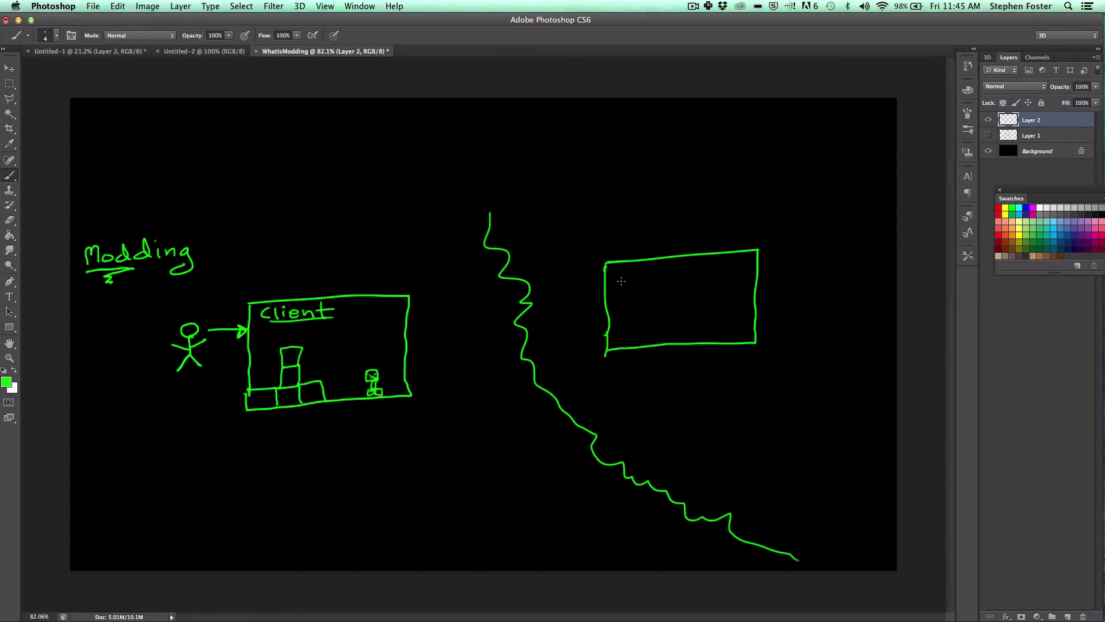
# Write an underlined 'Server' in the right box and add two small stick figures with a box at the bottom.
pyautogui.moveTo(626, 267)
pyautogui.mouseDown()
pyautogui.moveTo(616, 277)
pyautogui.moveTo(703, 264)
pyautogui.mouseUp()
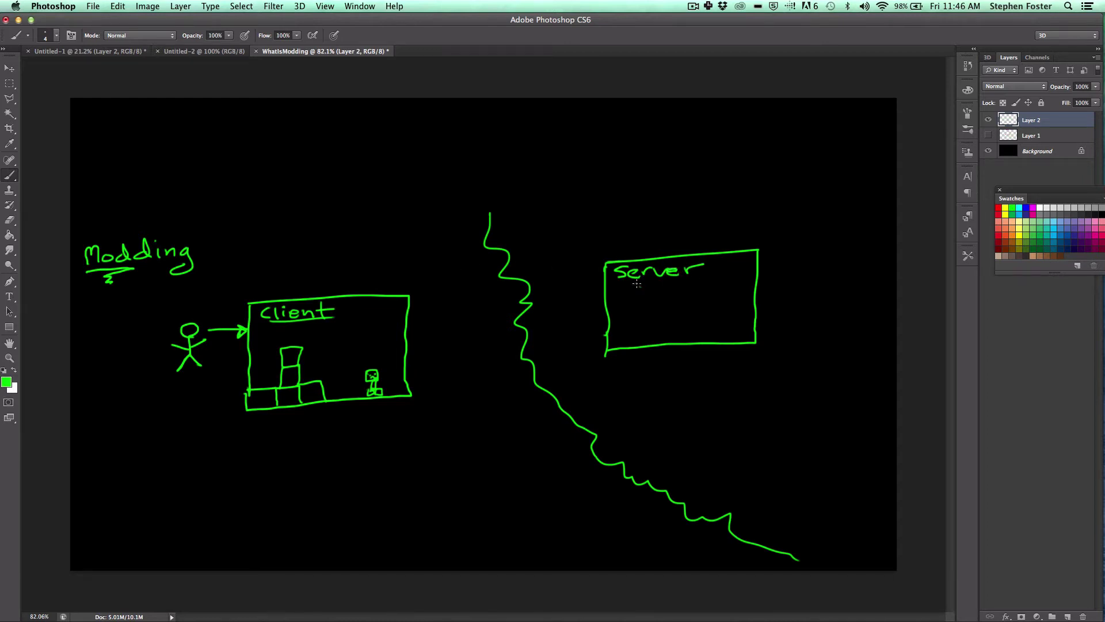
pyautogui.moveTo(629, 283); pyautogui.dragTo(695, 280)
pyautogui.moveTo(452, 517)
pyautogui.mouseDown()
pyautogui.moveTo(445, 547)
pyautogui.moveTo(460, 547)
pyautogui.moveTo(439, 532)
pyautogui.mouseUp()
pyautogui.moveTo(578, 527)
pyautogui.mouseDown()
pyautogui.moveTo(567, 528)
pyautogui.moveTo(584, 554)
pyautogui.moveTo(561, 538)
pyautogui.moveTo(651, 539)
pyautogui.moveTo(611, 540)
pyautogui.mouseUp()
pyautogui.moveTo(471, 505)
pyautogui.mouseDown()
pyautogui.moveTo(473, 534)
pyautogui.moveTo(525, 532)
pyautogui.moveTo(481, 536)
pyautogui.mouseUp()
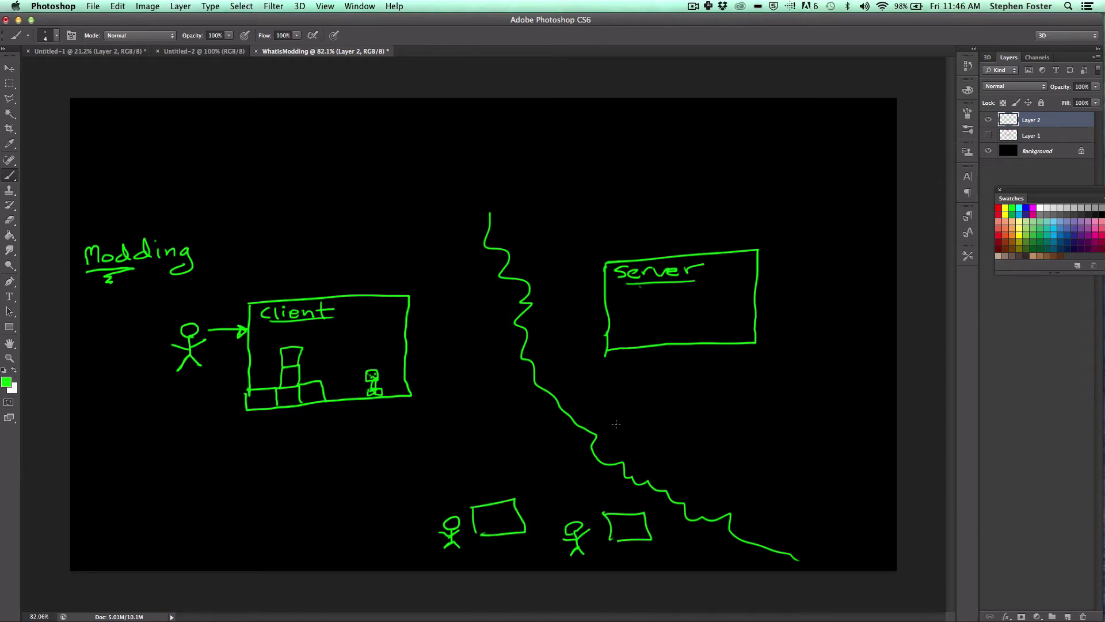
# In white, draw two-way arrows from Client to Server and from each bottom box to Server.
pyautogui.click(1039, 206)
pyautogui.moveTo(407, 310)
pyautogui.mouseDown()
pyautogui.moveTo(600, 284)
pyautogui.moveTo(588, 296)
pyautogui.moveTo(601, 301)
pyautogui.moveTo(410, 345)
pyautogui.moveTo(437, 345)
pyautogui.mouseUp()
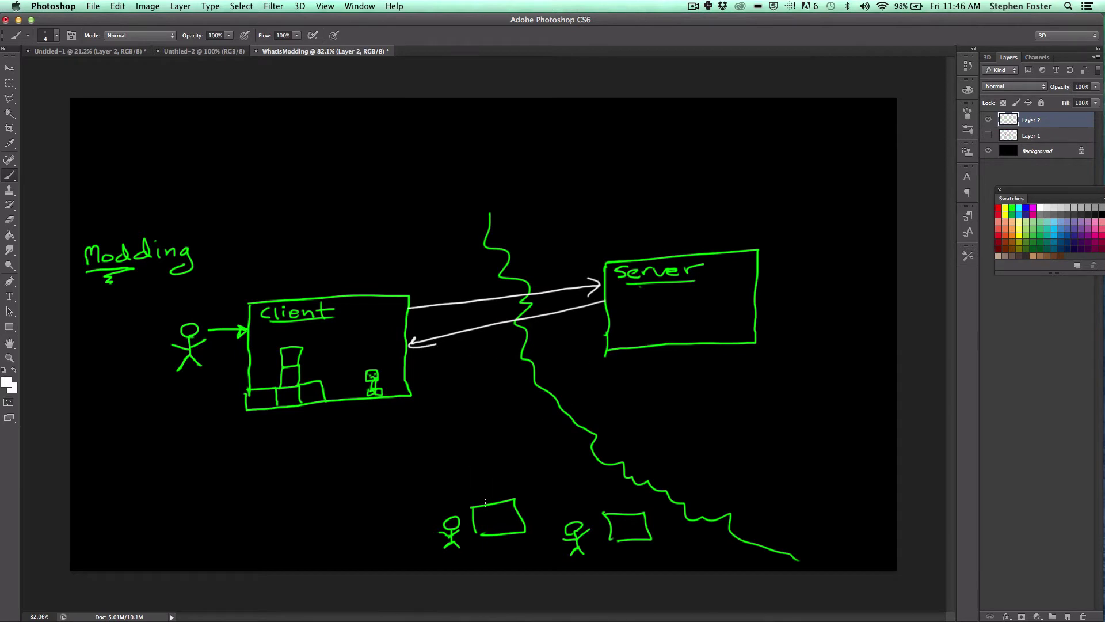
pyautogui.moveTo(485, 503)
pyautogui.mouseDown()
pyautogui.moveTo(640, 360)
pyautogui.moveTo(639, 375)
pyautogui.moveTo(602, 356)
pyautogui.moveTo(469, 490)
pyautogui.moveTo(481, 487)
pyautogui.mouseUp()
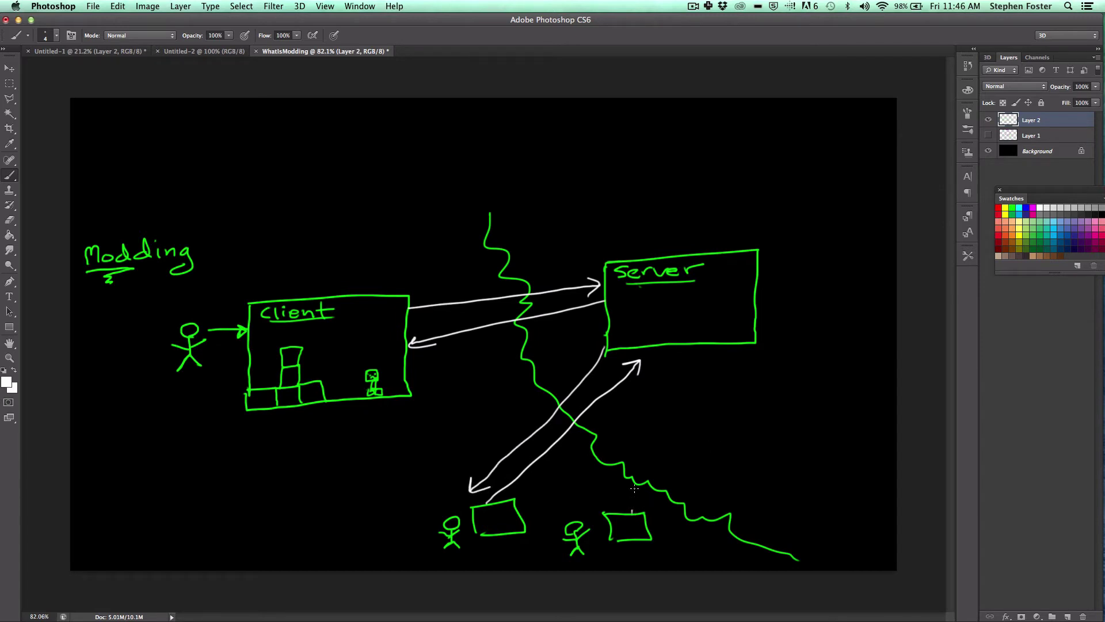
pyautogui.moveTo(634, 488)
pyautogui.mouseDown()
pyautogui.moveTo(659, 377)
pyautogui.moveTo(652, 356)
pyautogui.moveTo(697, 354)
pyautogui.moveTo(651, 513)
pyautogui.moveTo(666, 508)
pyautogui.mouseUp()
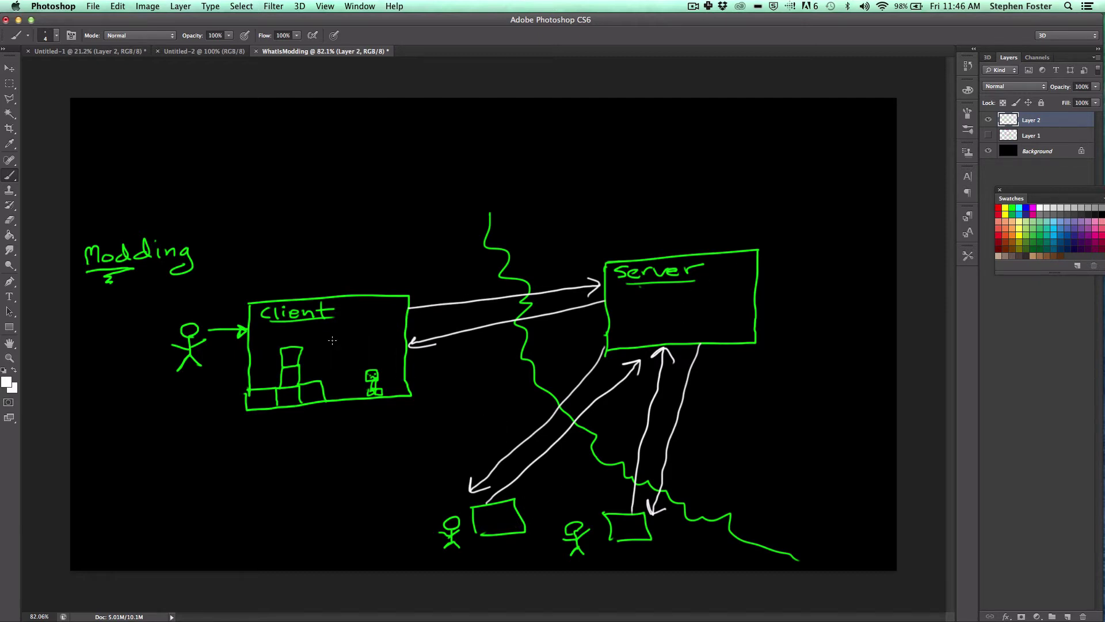
# In red, cross out the top Client block, mark the stack, and draw a packet above the arrow.
pyautogui.click(999, 207)
pyautogui.moveTo(278, 344)
pyautogui.mouseDown()
pyautogui.moveTo(309, 361)
pyautogui.moveTo(307, 346)
pyautogui.mouseUp()
pyautogui.moveTo(455, 291)
pyautogui.mouseDown()
pyautogui.moveTo(461, 277)
pyautogui.moveTo(484, 287)
pyautogui.moveTo(462, 291)
pyautogui.moveTo(475, 276)
pyautogui.moveTo(460, 291)
pyautogui.moveTo(471, 289)
pyautogui.mouseUp()
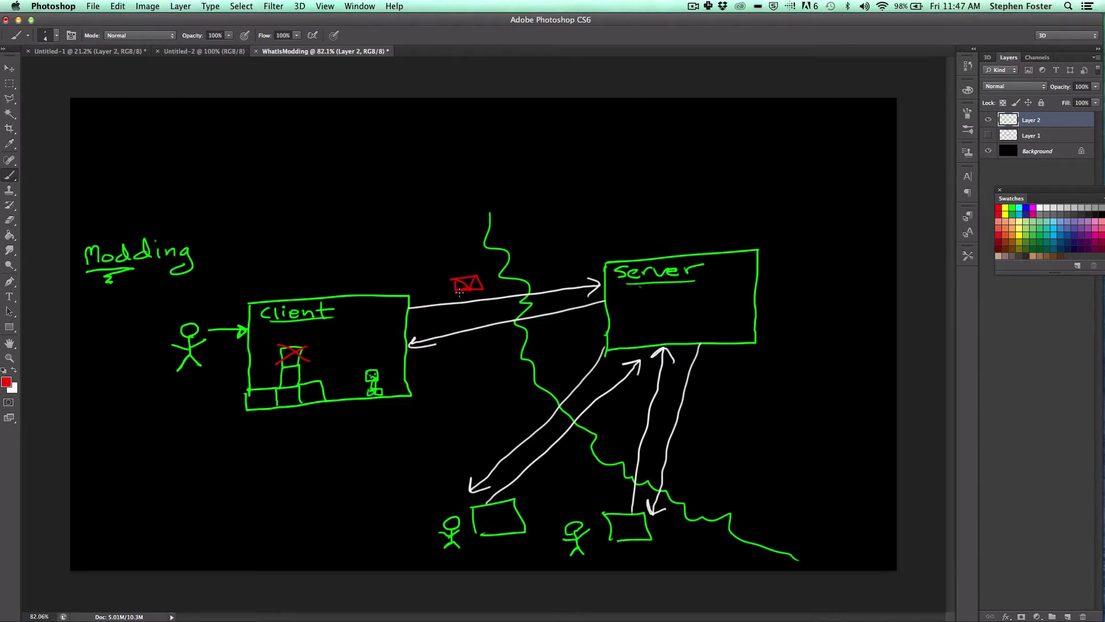
pyautogui.moveTo(460, 292); pyautogui.dragTo(471, 295)
pyautogui.moveTo(292, 358)
pyautogui.mouseDown()
pyautogui.moveTo(265, 398)
pyautogui.moveTo(323, 397)
pyautogui.moveTo(286, 384)
pyautogui.mouseUp()
pyautogui.moveTo(463, 294); pyautogui.dragTo(467, 297)
pyautogui.click(1013, 206)
# Draw a green base block and stacked blocks inside the Server box.
pyautogui.moveTo(606, 333)
pyautogui.mouseDown()
pyautogui.moveTo(635, 330)
pyautogui.moveTo(635, 343)
pyautogui.moveTo(635, 330)
pyautogui.moveTo(657, 329)
pyautogui.moveTo(660, 343)
pyautogui.moveTo(689, 342)
pyautogui.moveTo(657, 311)
pyautogui.moveTo(635, 330)
pyautogui.moveTo(656, 295)
pyautogui.moveTo(648, 289)
pyautogui.moveTo(636, 292)
pyautogui.moveTo(636, 314)
pyautogui.mouseUp()
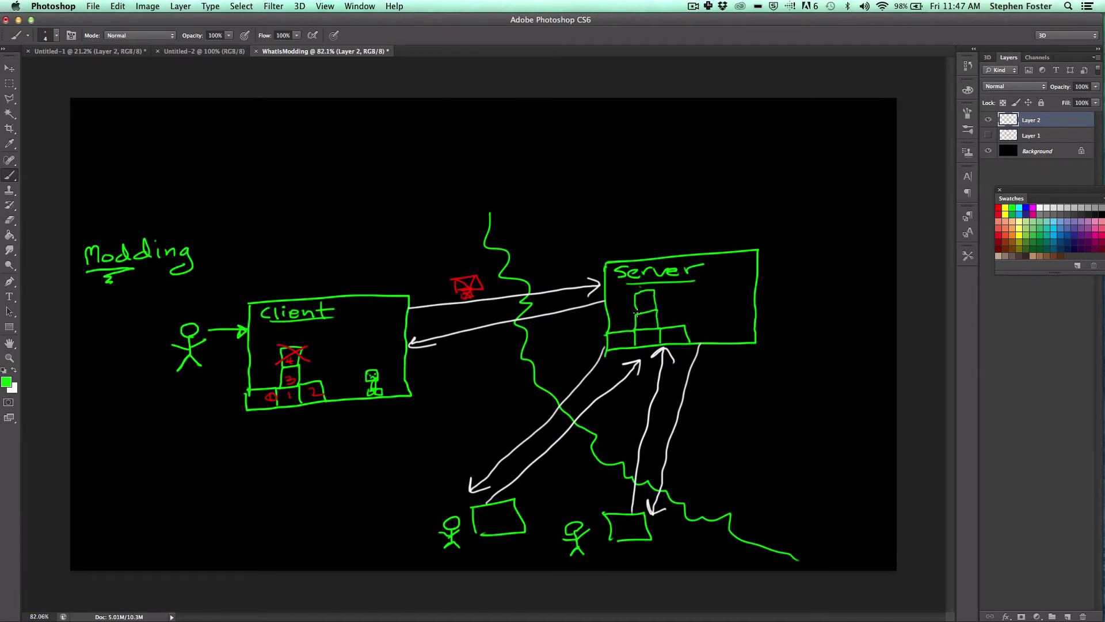
pyautogui.moveTo(721, 316)
pyautogui.mouseDown()
pyautogui.moveTo(727, 326)
pyautogui.moveTo(736, 317)
pyautogui.moveTo(722, 317)
pyautogui.moveTo(739, 340)
pyautogui.moveTo(728, 326)
pyautogui.mouseUp()
pyautogui.click(998, 207)
# In red, cross out the top Server block and draw crossed packets below Server and near the lower-left arrow.
pyautogui.moveTo(632, 291)
pyautogui.mouseDown()
pyautogui.moveTo(655, 304)
pyautogui.moveTo(632, 311)
pyautogui.mouseUp()
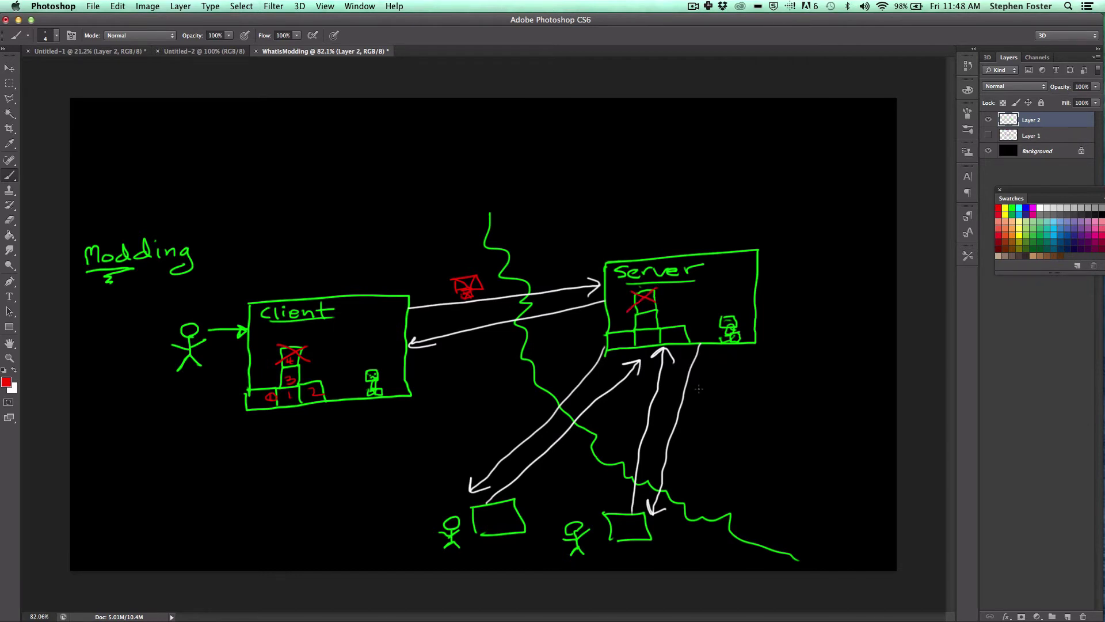
pyautogui.moveTo(692, 399)
pyautogui.mouseDown()
pyautogui.moveTo(693, 420)
pyautogui.moveTo(732, 403)
pyautogui.moveTo(692, 399)
pyautogui.moveTo(714, 413)
pyautogui.moveTo(732, 397)
pyautogui.mouseUp()
pyautogui.moveTo(703, 434)
pyautogui.mouseDown()
pyautogui.moveTo(725, 426)
pyautogui.moveTo(705, 442)
pyautogui.mouseUp()
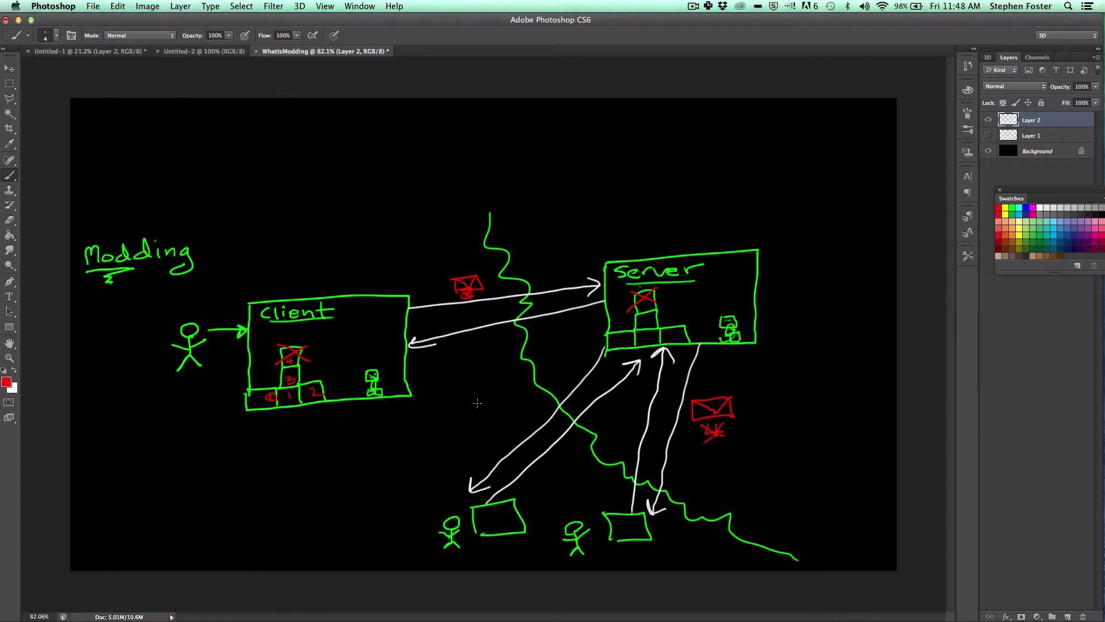
pyautogui.moveTo(503, 403)
pyautogui.mouseDown()
pyautogui.moveTo(529, 424)
pyautogui.moveTo(546, 401)
pyautogui.moveTo(501, 402)
pyautogui.moveTo(528, 412)
pyautogui.moveTo(544, 403)
pyautogui.mouseUp()
pyautogui.moveTo(501, 436)
pyautogui.mouseDown()
pyautogui.moveTo(512, 425)
pyautogui.moveTo(518, 436)
pyautogui.moveTo(493, 441)
pyautogui.mouseUp()
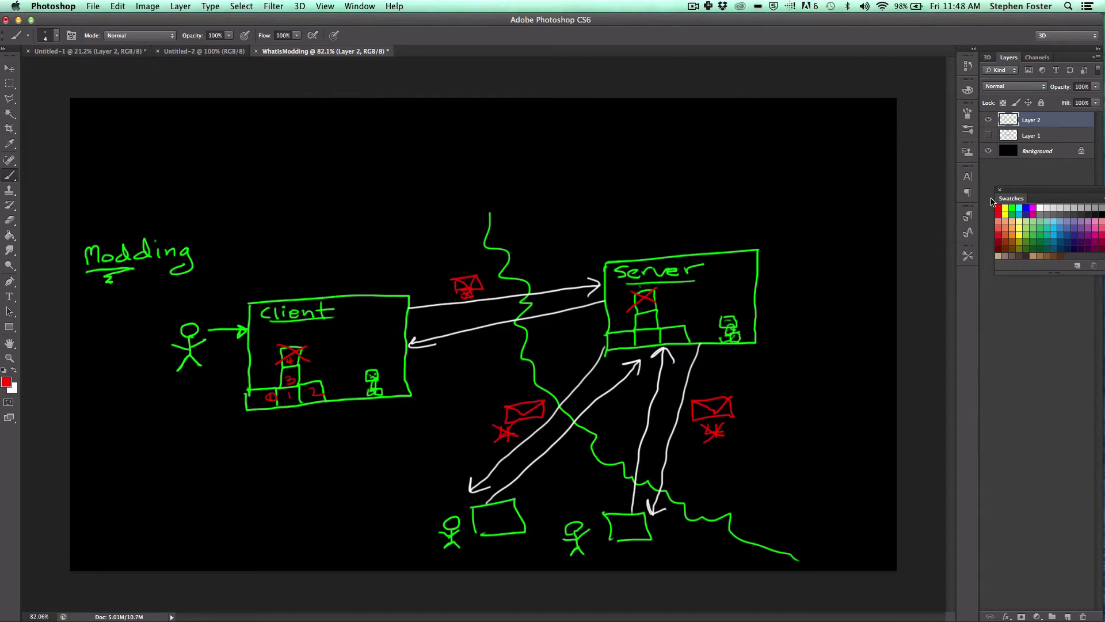
# Draw green blocks in both bottom boxes and mark each top block in red.
pyautogui.click(1013, 208)
pyautogui.moveTo(473, 525)
pyautogui.mouseDown()
pyautogui.moveTo(498, 523)
pyautogui.moveTo(483, 520)
pyautogui.mouseUp()
pyautogui.moveTo(610, 534)
pyautogui.mouseDown()
pyautogui.moveTo(629, 535)
pyautogui.moveTo(620, 515)
pyautogui.moveTo(613, 525)
pyautogui.mouseUp()
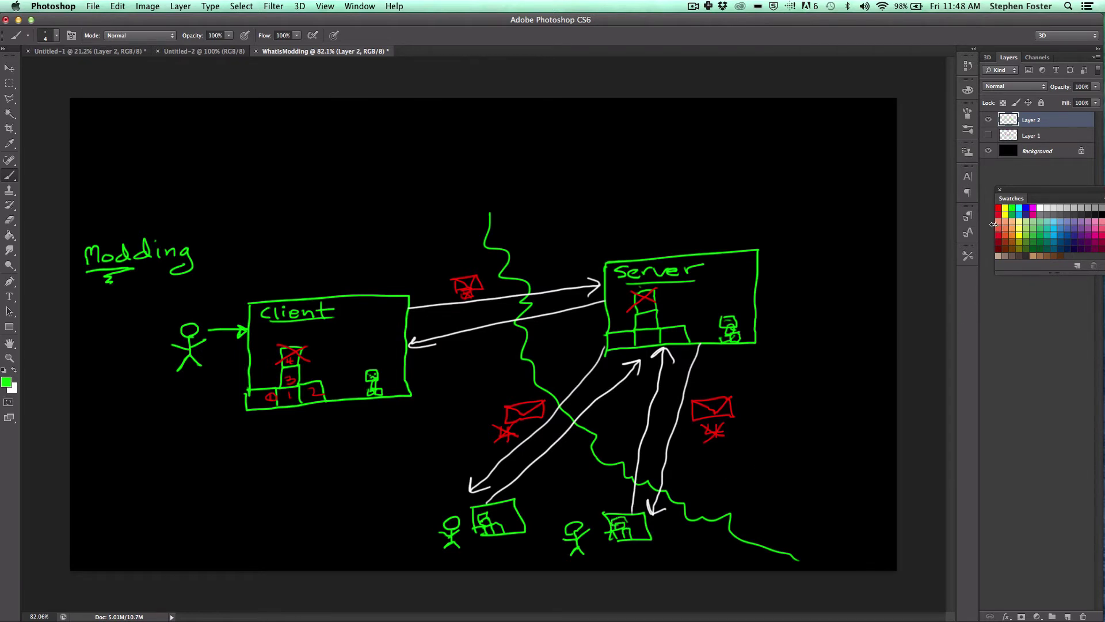
pyautogui.click(998, 208)
pyautogui.moveTo(622, 525); pyautogui.dragTo(614, 518)
pyautogui.moveTo(487, 512)
pyautogui.mouseDown()
pyautogui.moveTo(480, 524)
pyautogui.moveTo(488, 516)
pyautogui.mouseUp()
# In cyan, cross out the Client creature and Server figure and draw envelopes beside the red ones.
pyautogui.click(1018, 207)
pyautogui.moveTo(356, 366)
pyautogui.mouseDown()
pyautogui.moveTo(396, 394)
pyautogui.moveTo(343, 401)
pyautogui.mouseUp()
pyautogui.moveTo(439, 242)
pyautogui.mouseDown()
pyautogui.moveTo(476, 252)
pyautogui.moveTo(437, 242)
pyautogui.moveTo(471, 233)
pyautogui.mouseUp()
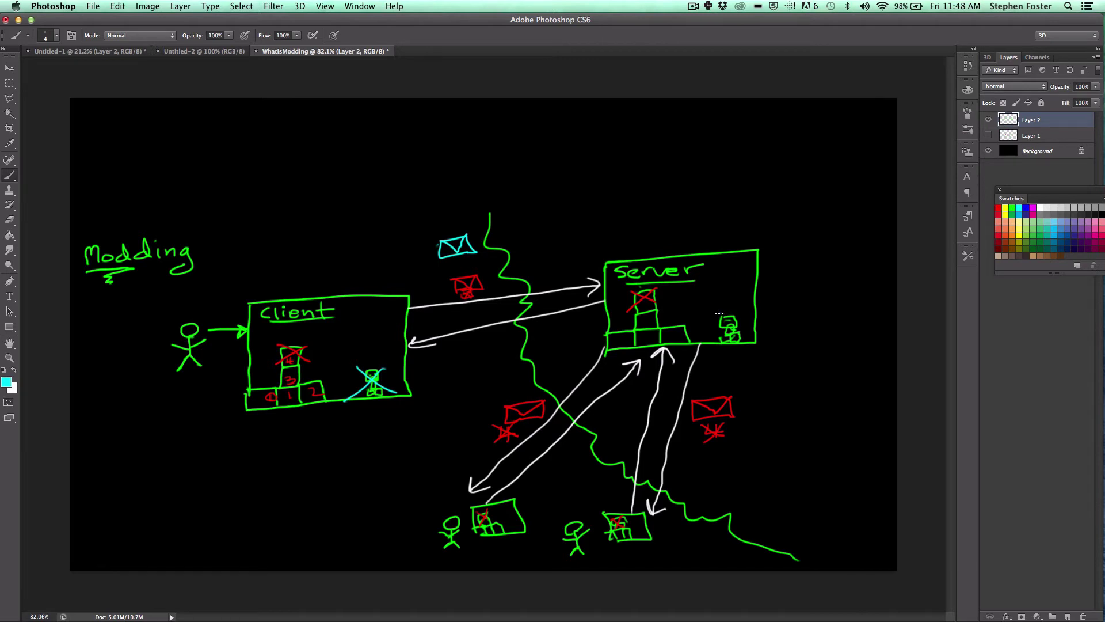
pyautogui.moveTo(719, 314)
pyautogui.mouseDown()
pyautogui.moveTo(751, 332)
pyautogui.moveTo(720, 342)
pyautogui.mouseUp()
pyautogui.moveTo(694, 457)
pyautogui.mouseDown()
pyautogui.moveTo(694, 481)
pyautogui.moveTo(735, 458)
pyautogui.moveTo(714, 479)
pyautogui.moveTo(735, 454)
pyautogui.mouseUp()
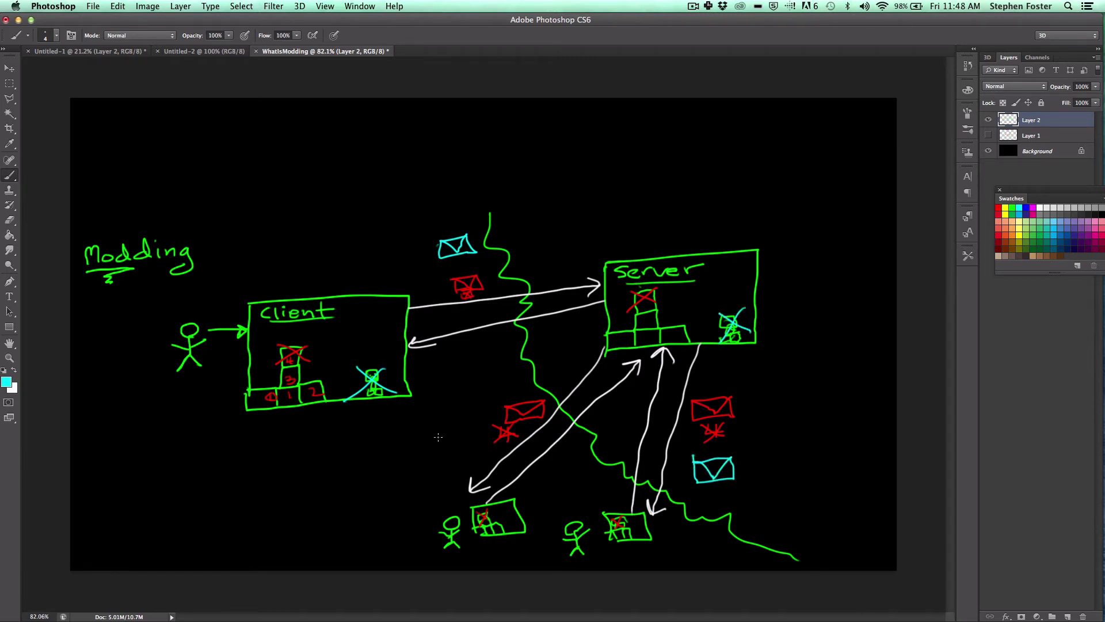
pyautogui.moveTo(461, 436)
pyautogui.mouseDown()
pyautogui.moveTo(462, 455)
pyautogui.moveTo(488, 433)
pyautogui.mouseUp()
# Add cyan X marks in the lower client boxes, a green check under Client, and cyan checkmarks.
pyautogui.moveTo(510, 522); pyautogui.dragTo(522, 532)
pyautogui.moveTo(524, 521); pyautogui.dragTo(512, 532)
pyautogui.moveTo(634, 526)
pyautogui.mouseDown()
pyautogui.moveTo(647, 539)
pyautogui.moveTo(635, 541)
pyautogui.mouseUp()
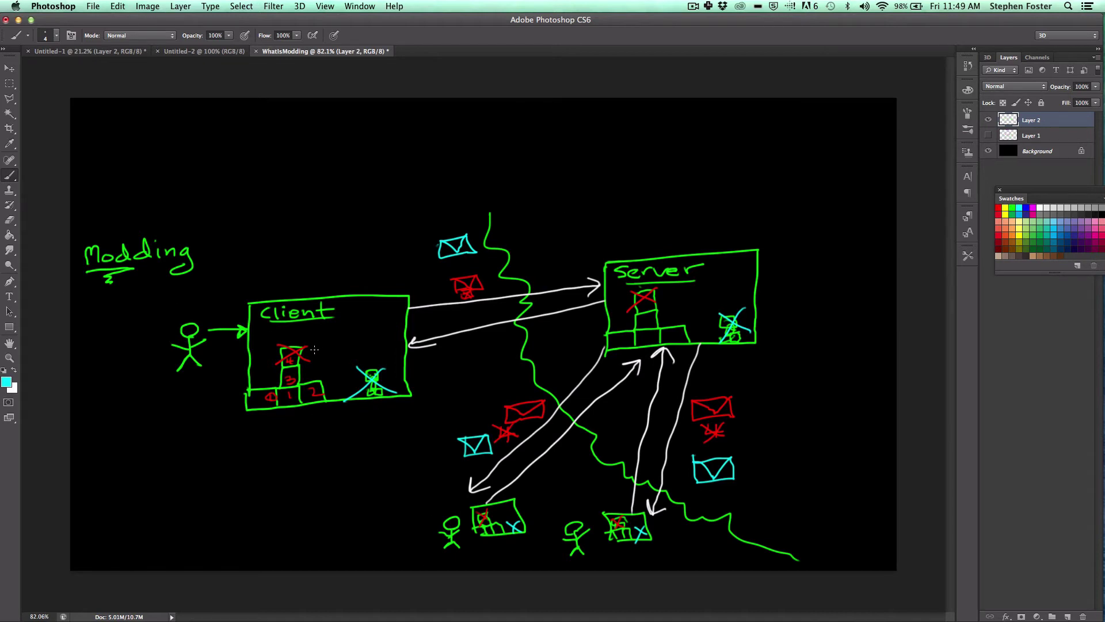
pyautogui.moveTo(290, 427); pyautogui.dragTo(314, 421)
pyautogui.moveTo(683, 308); pyautogui.dragTo(703, 296)
pyautogui.moveTo(509, 540); pyautogui.dragTo(528, 540)
pyautogui.moveTo(633, 551); pyautogui.dragTo(656, 546)
# Finish the cyan checkmark in Server and handwrite an underlined 'Synchronized' above it.
pyautogui.moveTo(683, 307); pyautogui.dragTo(679, 299)
pyautogui.moveTo(578, 185)
pyautogui.mouseDown()
pyautogui.moveTo(567, 201)
pyautogui.moveTo(588, 202)
pyautogui.moveTo(578, 214)
pyautogui.mouseUp()
pyautogui.moveTo(593, 191)
pyautogui.mouseDown()
pyautogui.moveTo(626, 200)
pyautogui.moveTo(623, 174)
pyautogui.moveTo(636, 196)
pyautogui.moveTo(648, 185)
pyautogui.moveTo(663, 194)
pyautogui.moveTo(762, 183)
pyautogui.mouseUp()
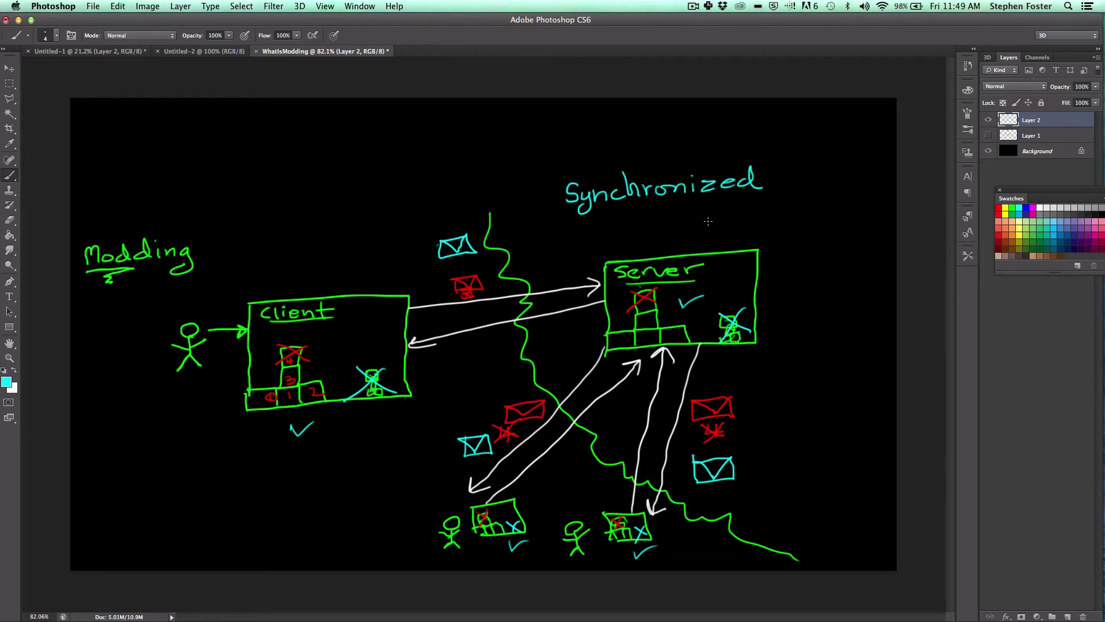
pyautogui.moveTo(634, 207); pyautogui.dragTo(682, 202)
# Circle the 'Mod' part of the Modding heading in yellow.
pyautogui.click(1005, 208)
pyautogui.moveTo(122, 231); pyautogui.dragTo(138, 261)
pyautogui.moveTo(80, 242); pyautogui.dragTo(148, 270)
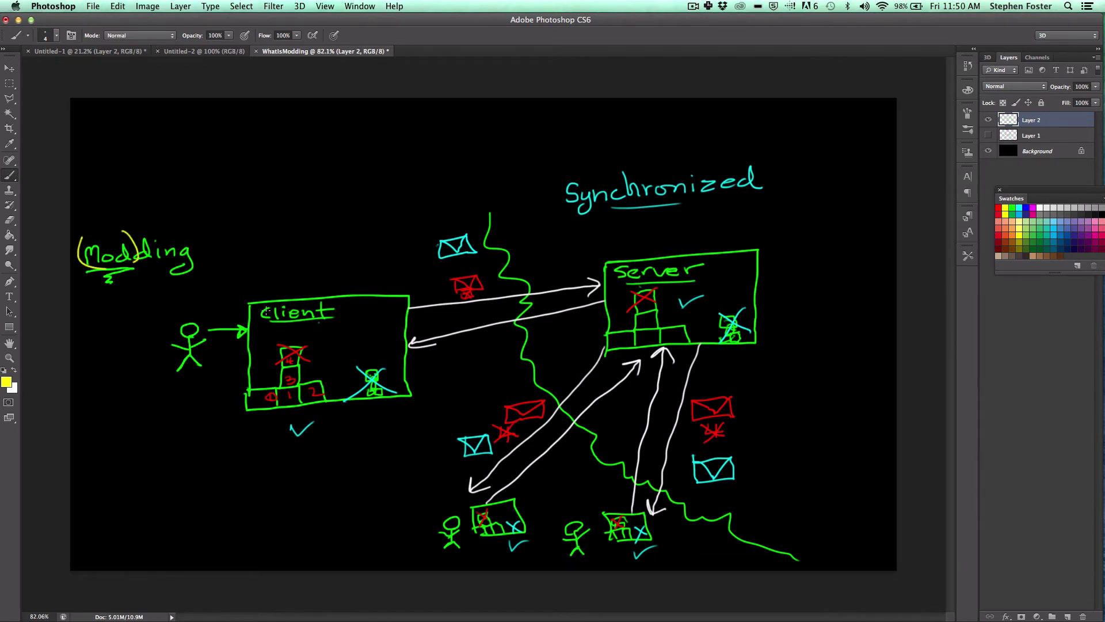
# Draw a yellow cell panel atop Client with an arrow into it and a '?' in the third cell.
pyautogui.moveTo(250, 302)
pyautogui.mouseDown()
pyautogui.moveTo(302, 296)
pyautogui.moveTo(294, 261)
pyautogui.moveTo(245, 260)
pyautogui.moveTo(249, 302)
pyautogui.moveTo(273, 303)
pyautogui.moveTo(246, 269)
pyautogui.moveTo(356, 279)
pyautogui.moveTo(358, 296)
pyautogui.moveTo(298, 301)
pyautogui.moveTo(332, 293)
pyautogui.moveTo(303, 270)
pyautogui.moveTo(403, 249)
pyautogui.moveTo(409, 295)
pyautogui.moveTo(356, 298)
pyautogui.mouseUp()
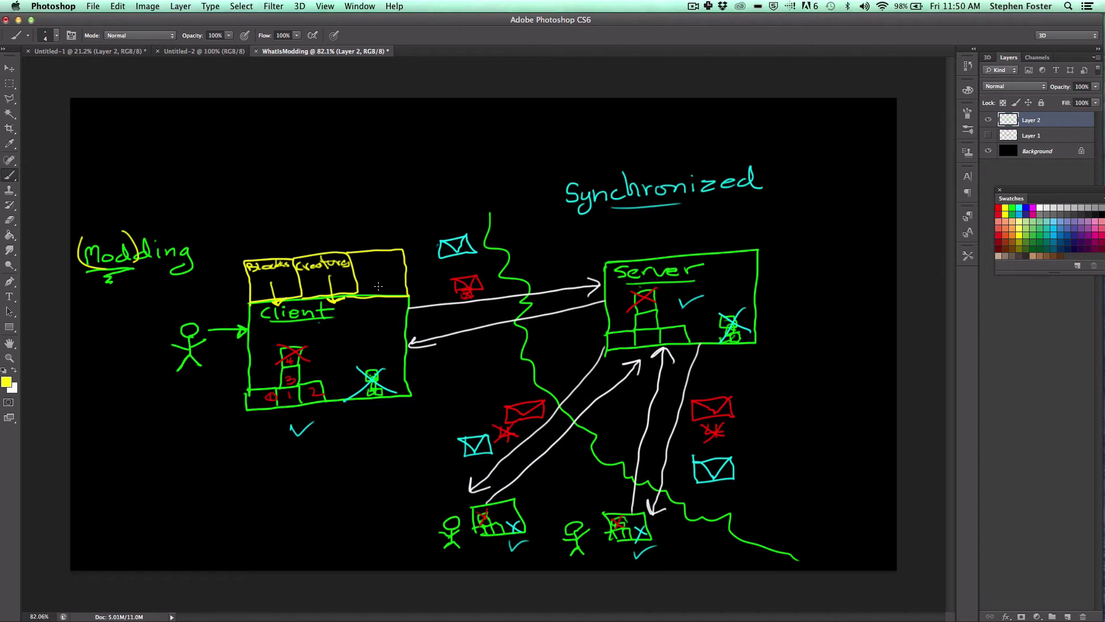
pyautogui.moveTo(380, 278)
pyautogui.mouseDown()
pyautogui.moveTo(382, 305)
pyautogui.moveTo(390, 300)
pyautogui.mouseUp()
pyautogui.moveTo(362, 258); pyautogui.dragTo(370, 265)
pyautogui.click(373, 271)
# Draw a yellow box above Server and write 'pluggins' and 'mods', underlining each word.
pyautogui.moveTo(604, 262)
pyautogui.mouseDown()
pyautogui.moveTo(652, 254)
pyautogui.moveTo(647, 221)
pyautogui.moveTo(601, 229)
pyautogui.moveTo(602, 261)
pyautogui.moveTo(628, 263)
pyautogui.moveTo(619, 265)
pyautogui.mouseUp()
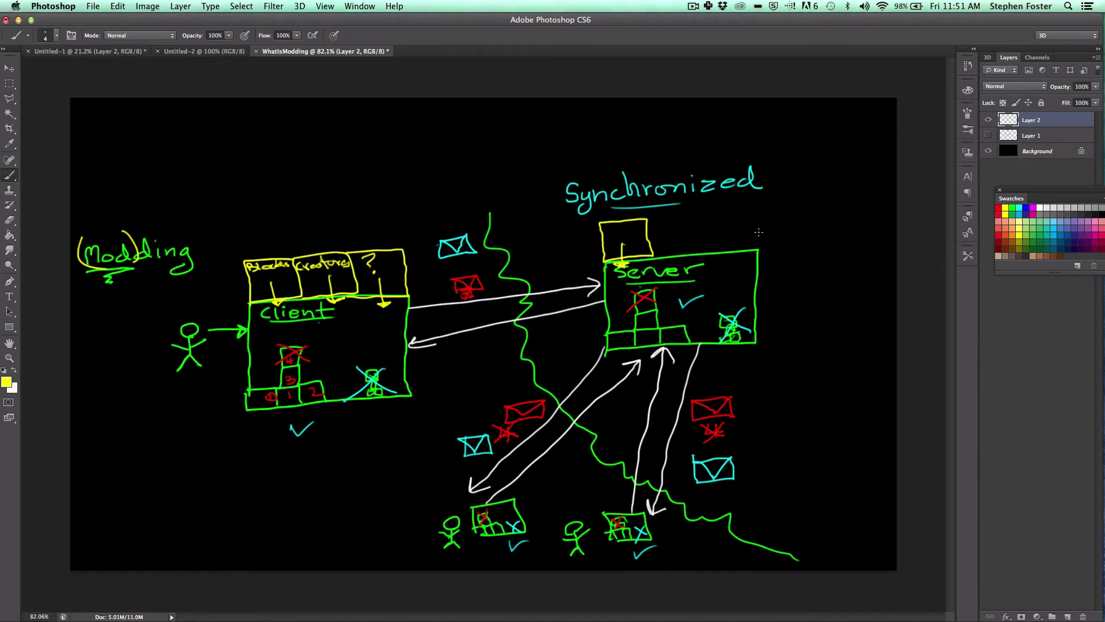
pyautogui.moveTo(787, 201)
pyautogui.mouseDown()
pyautogui.moveTo(792, 217)
pyautogui.moveTo(787, 202)
pyautogui.moveTo(820, 209)
pyautogui.moveTo(833, 192)
pyautogui.moveTo(828, 215)
pyautogui.moveTo(872, 195)
pyautogui.mouseUp()
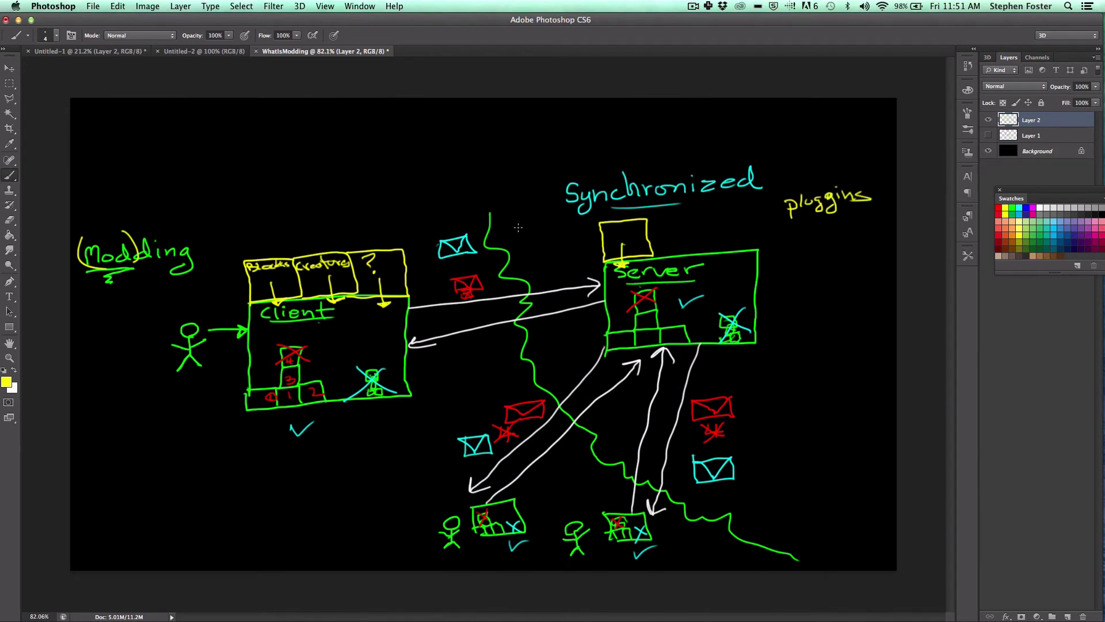
pyautogui.moveTo(242, 214); pyautogui.dragTo(298, 205)
pyautogui.moveTo(803, 214); pyautogui.dragTo(862, 202)
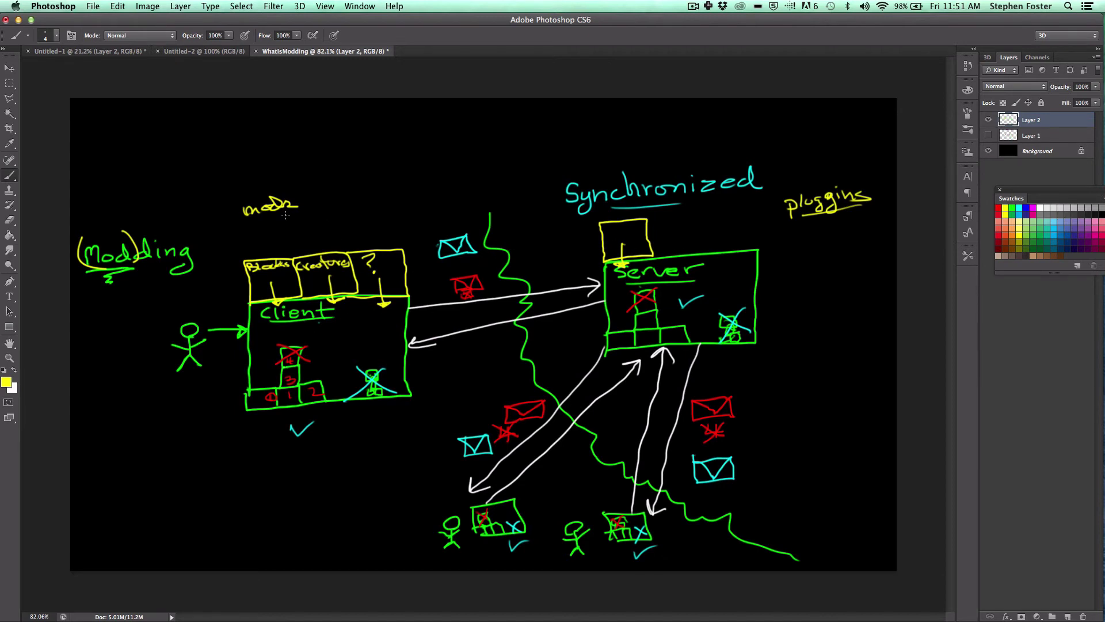
pyautogui.moveTo(249, 218); pyautogui.dragTo(344, 201)
# Write 'Game' in the yellow box and number the three stick figures 1, 2, 3.
pyautogui.moveTo(610, 227); pyautogui.dragTo(644, 228)
pyautogui.moveTo(170, 300); pyautogui.dragTo(174, 311)
pyautogui.moveTo(428, 507); pyautogui.dragTo(438, 519)
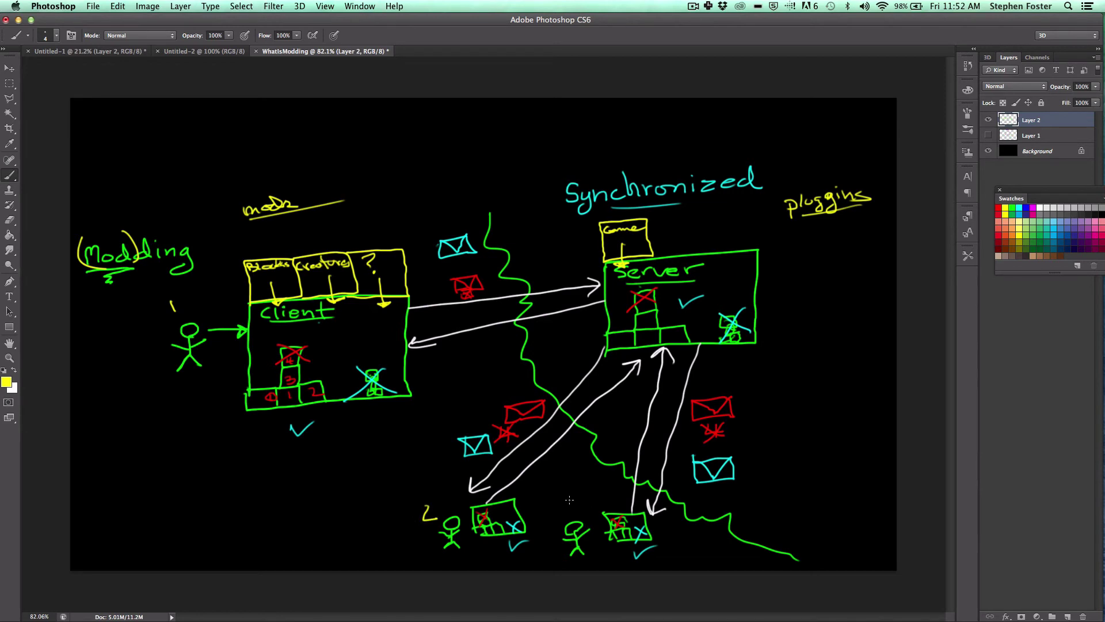
pyautogui.moveTo(567, 496); pyautogui.dragTo(566, 510)
# List numbers 1–3 beside the Game box and add an arrow by the top cyan envelope.
pyautogui.moveTo(657, 213); pyautogui.dragTo(661, 251)
pyautogui.moveTo(481, 244); pyautogui.dragTo(514, 248)
pyautogui.click(685, 213)
# Draw yellow tally marks beside number 1 and zeros beside numbers 2 and 3.
pyautogui.moveTo(695, 206); pyautogui.dragTo(736, 213)
pyautogui.moveTo(745, 202)
pyautogui.mouseDown()
pyautogui.moveTo(751, 213)
pyautogui.moveTo(761, 201)
pyautogui.mouseUp()
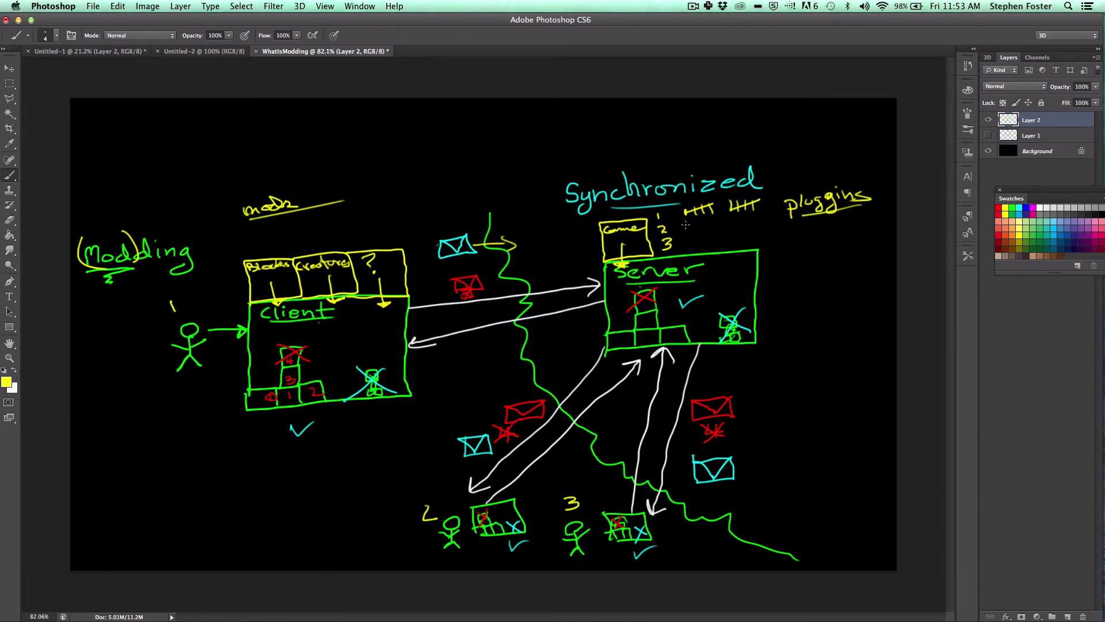
pyautogui.moveTo(694, 221); pyautogui.dragTo(697, 238)
# Draw yellow envelopes and arrows toward the clients, and retrace the underline under client.
pyautogui.moveTo(467, 343); pyautogui.dragTo(471, 360)
pyautogui.moveTo(468, 341)
pyautogui.mouseDown()
pyautogui.moveTo(500, 334)
pyautogui.moveTo(471, 360)
pyautogui.moveTo(498, 334)
pyautogui.moveTo(435, 359)
pyautogui.moveTo(447, 366)
pyautogui.mouseUp()
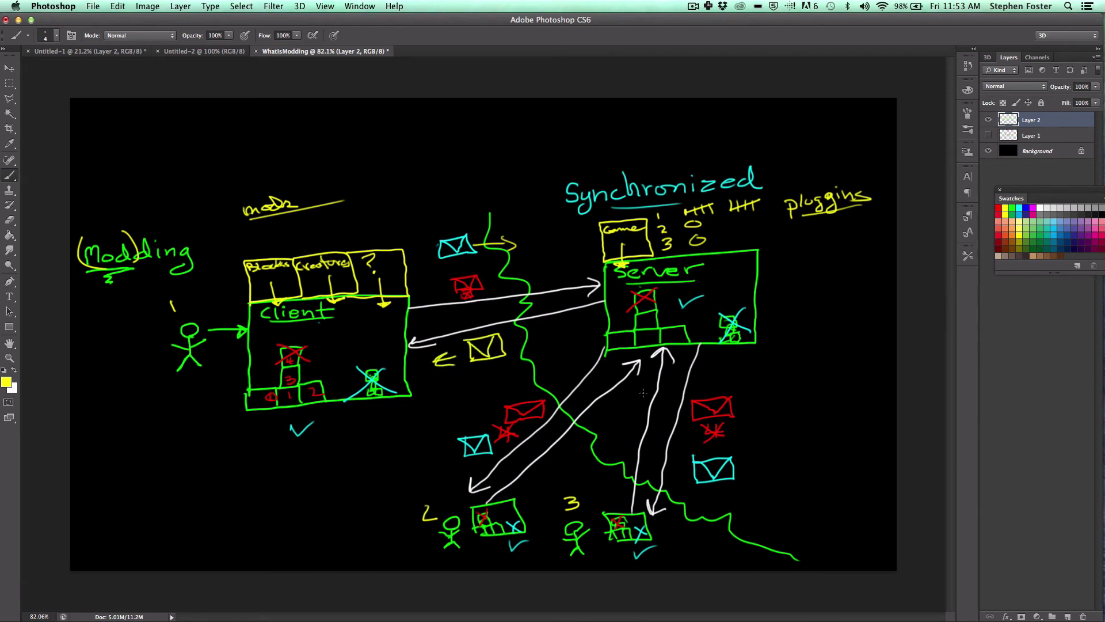
pyautogui.moveTo(758, 379); pyautogui.dragTo(794, 378)
pyautogui.moveTo(772, 400)
pyautogui.mouseDown()
pyautogui.moveTo(767, 422)
pyautogui.moveTo(781, 418)
pyautogui.mouseUp()
pyautogui.moveTo(449, 405)
pyautogui.mouseDown()
pyautogui.moveTo(470, 422)
pyautogui.moveTo(473, 401)
pyautogui.moveTo(437, 450)
pyautogui.mouseUp()
pyautogui.moveTo(438, 436)
pyautogui.mouseDown()
pyautogui.moveTo(436, 451)
pyautogui.moveTo(453, 446)
pyautogui.mouseUp()
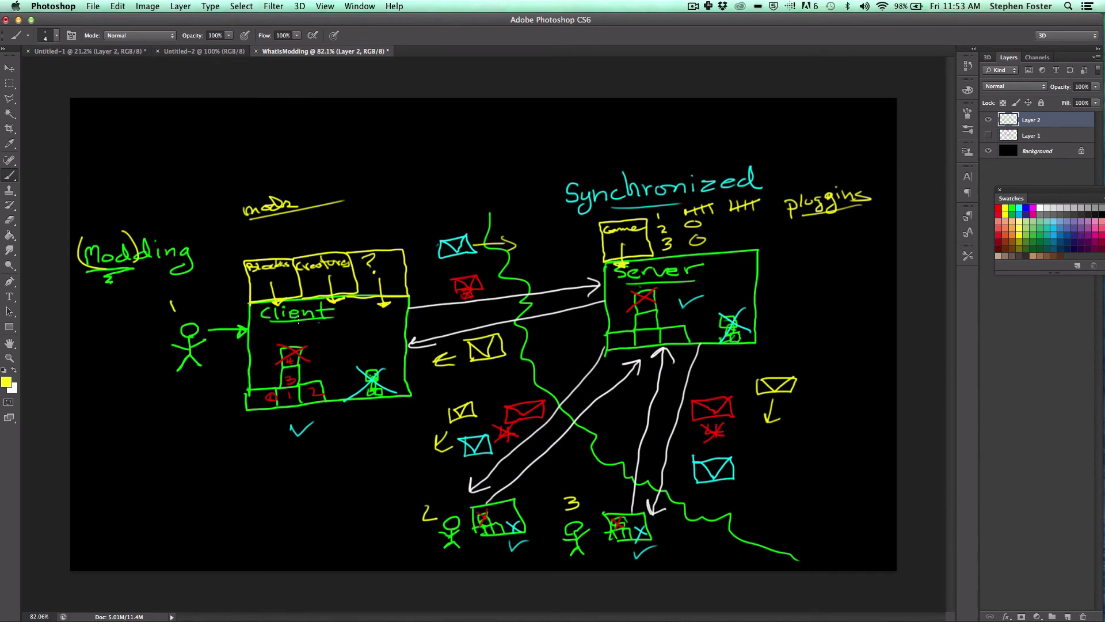
pyautogui.moveTo(274, 323); pyautogui.dragTo(311, 321)
# Make a rectangular selection across the diagram and draw a magenta stick figure's head above it.
pyautogui.click(9, 87)
pyautogui.moveTo(71, 136); pyautogui.dragTo(472, 499)
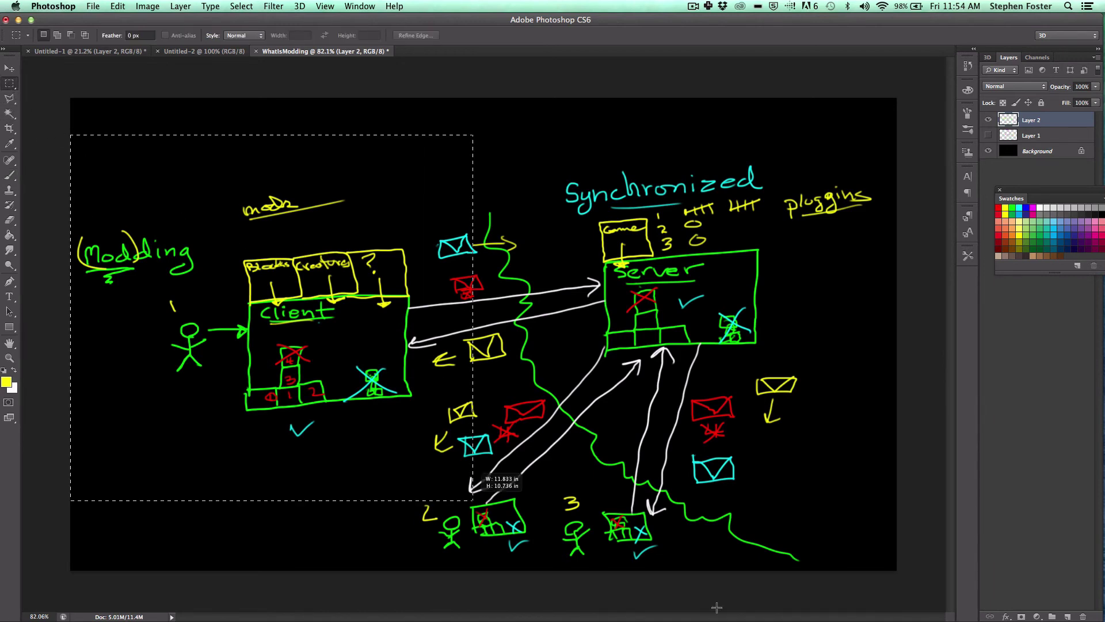
pyautogui.moveTo(717, 607); pyautogui.dragTo(933, 604)
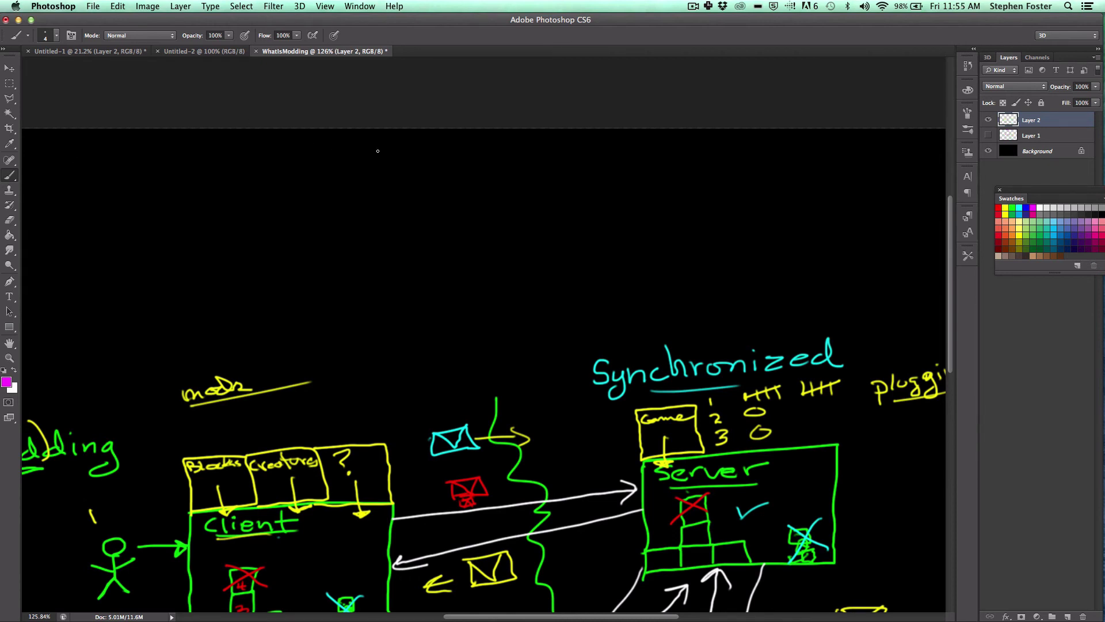
pyautogui.moveTo(378, 151)
pyautogui.mouseDown()
pyautogui.moveTo(360, 168)
pyautogui.moveTo(383, 178)
pyautogui.moveTo(396, 161)
pyautogui.moveTo(366, 140)
pyautogui.moveTo(386, 140)
pyautogui.moveTo(372, 148)
pyautogui.moveTo(385, 218)
pyautogui.moveTo(367, 233)
pyautogui.moveTo(408, 235)
pyautogui.mouseUp()
# Give the magenta figure an arm and underline Game, Blocks and Creatures in magenta.
pyautogui.moveTo(383, 200)
pyautogui.mouseDown()
pyautogui.moveTo(406, 188)
pyautogui.moveTo(349, 186)
pyautogui.mouseUp()
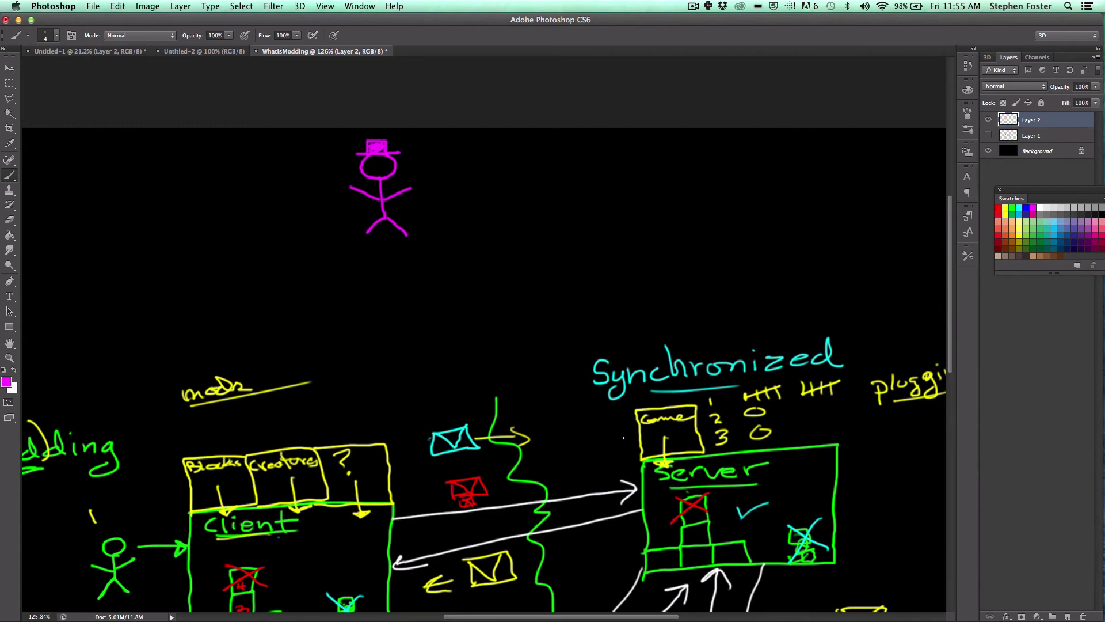
pyautogui.moveTo(649, 430); pyautogui.dragTo(688, 428)
pyautogui.moveTo(197, 480); pyautogui.dragTo(324, 468)
# Write 'Coder' beside the magenta figure and draw a magenta box next to it.
pyautogui.moveTo(260, 153)
pyautogui.mouseDown()
pyautogui.moveTo(247, 168)
pyautogui.moveTo(263, 170)
pyautogui.mouseUp()
pyautogui.moveTo(268, 163); pyautogui.dragTo(332, 155)
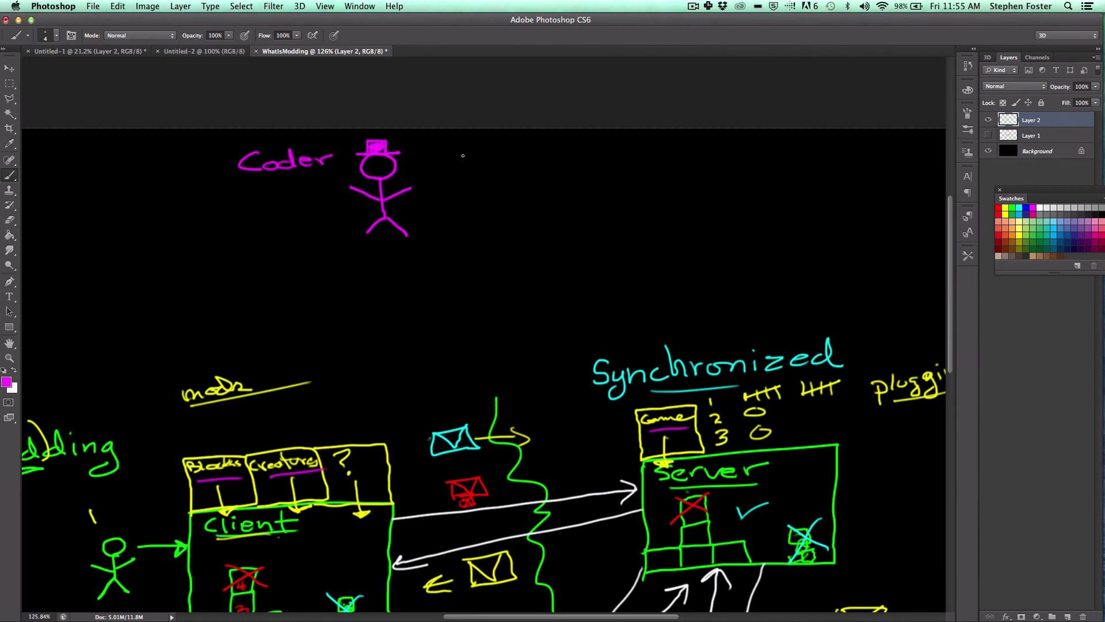
pyautogui.moveTo(463, 153); pyautogui.dragTo(478, 282)
pyautogui.moveTo(464, 152); pyautogui.dragTo(651, 147)
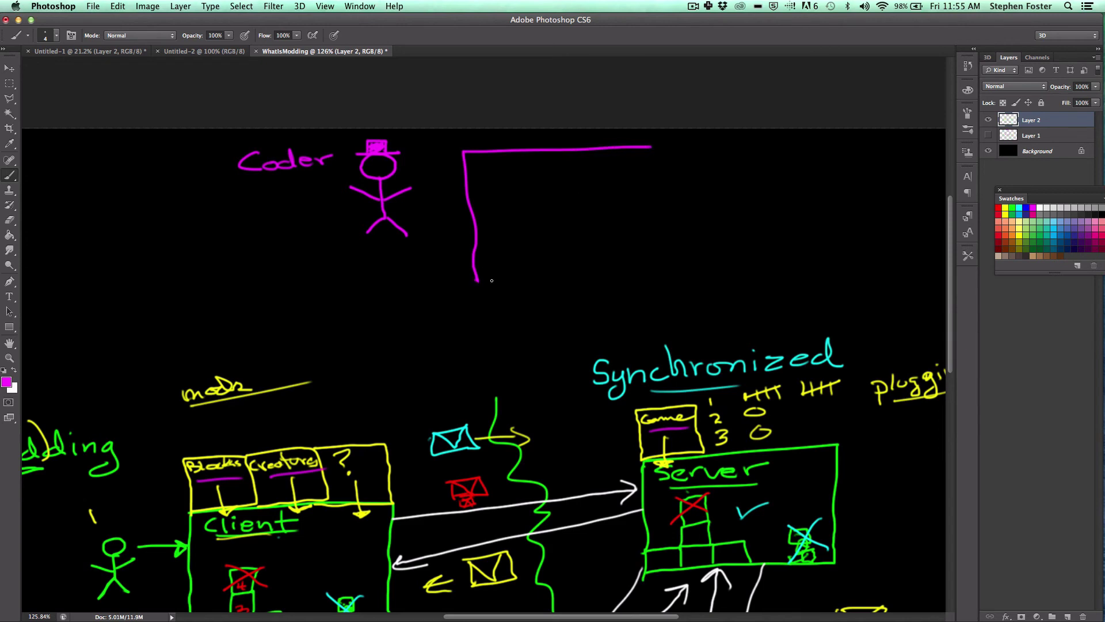
pyautogui.moveTo(479, 281); pyautogui.dragTo(679, 274)
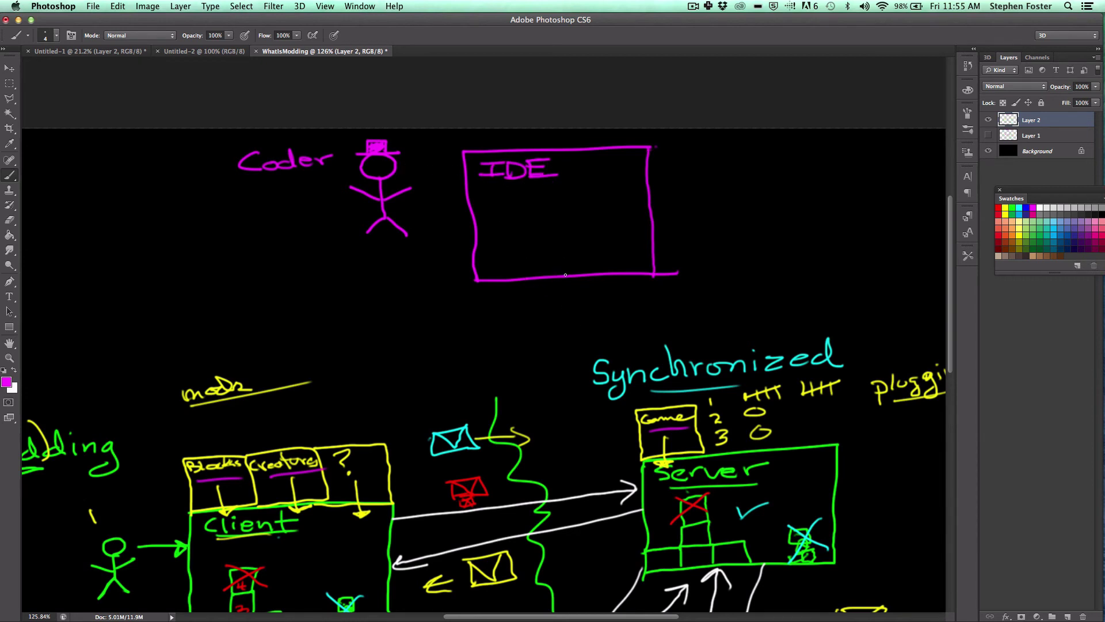
# Draw four magenta branches from the IDE box to the client, server and cyan envelope.
pyautogui.moveTo(558, 276)
pyautogui.mouseDown()
pyautogui.moveTo(562, 314)
pyautogui.moveTo(302, 351)
pyautogui.moveTo(321, 429)
pyautogui.moveTo(305, 424)
pyautogui.moveTo(321, 430)
pyautogui.moveTo(306, 424)
pyautogui.mouseUp()
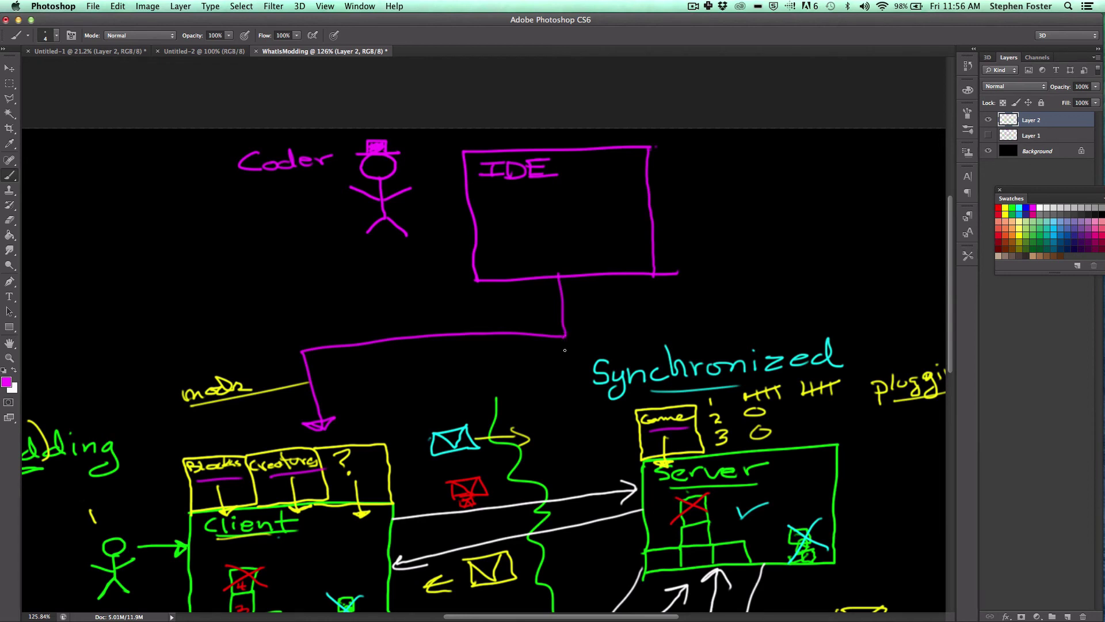
pyautogui.moveTo(564, 339)
pyautogui.mouseDown()
pyautogui.moveTo(573, 432)
pyautogui.moveTo(633, 423)
pyautogui.moveTo(622, 437)
pyautogui.moveTo(629, 419)
pyautogui.mouseUp()
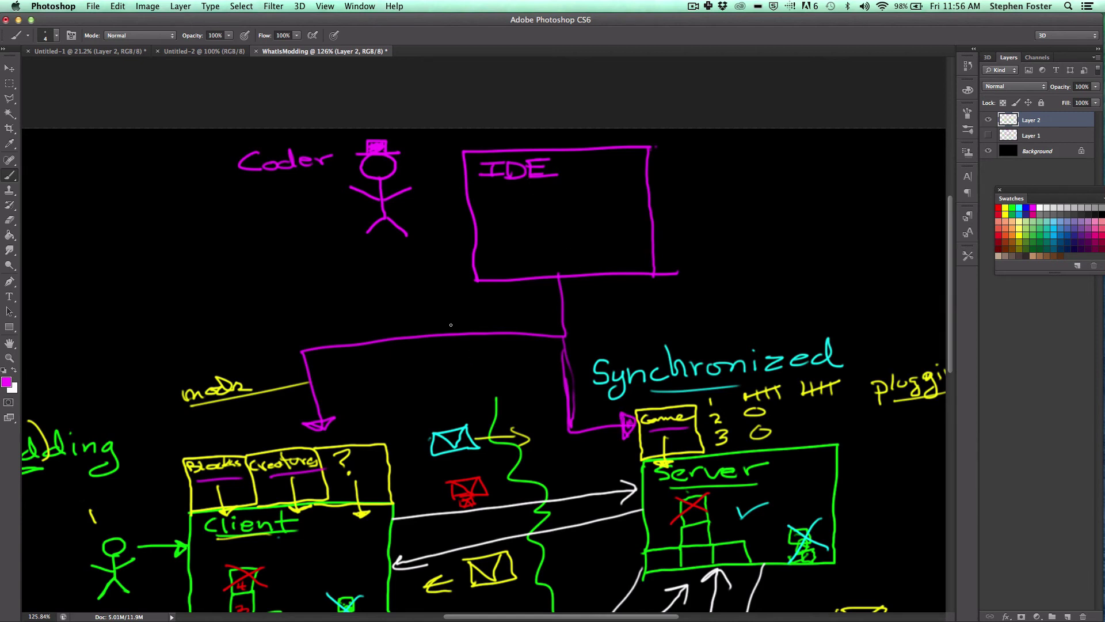
pyautogui.moveTo(417, 337)
pyautogui.mouseDown()
pyautogui.moveTo(440, 538)
pyautogui.moveTo(394, 542)
pyautogui.mouseUp()
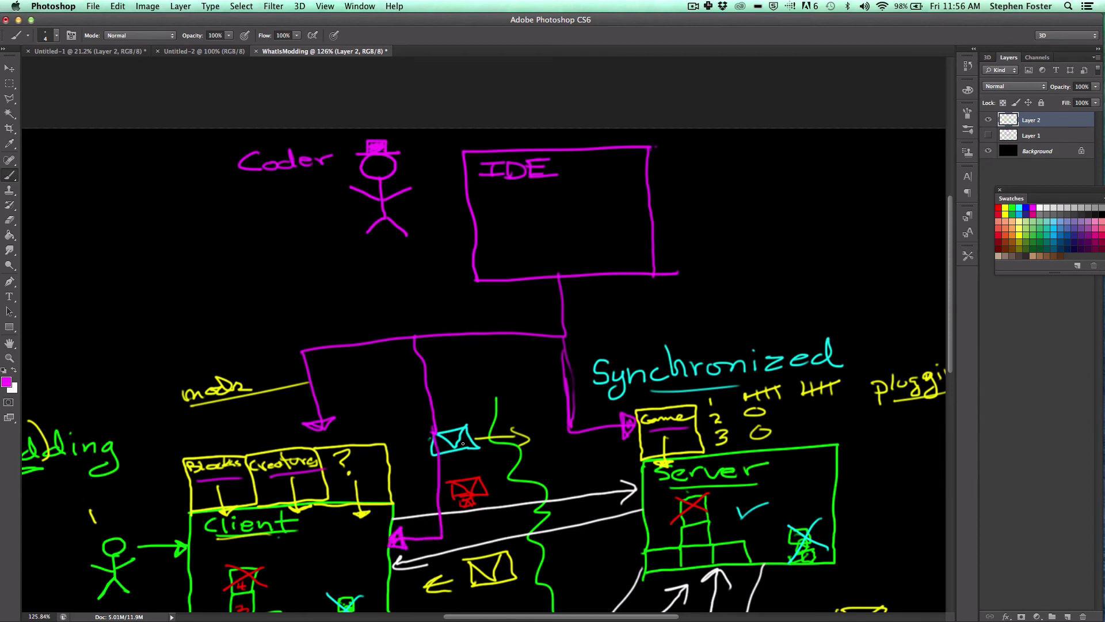
pyautogui.moveTo(532, 339)
pyautogui.mouseDown()
pyautogui.moveTo(555, 557)
pyautogui.moveTo(641, 537)
pyautogui.moveTo(644, 555)
pyautogui.moveTo(640, 539)
pyautogui.mouseUp()
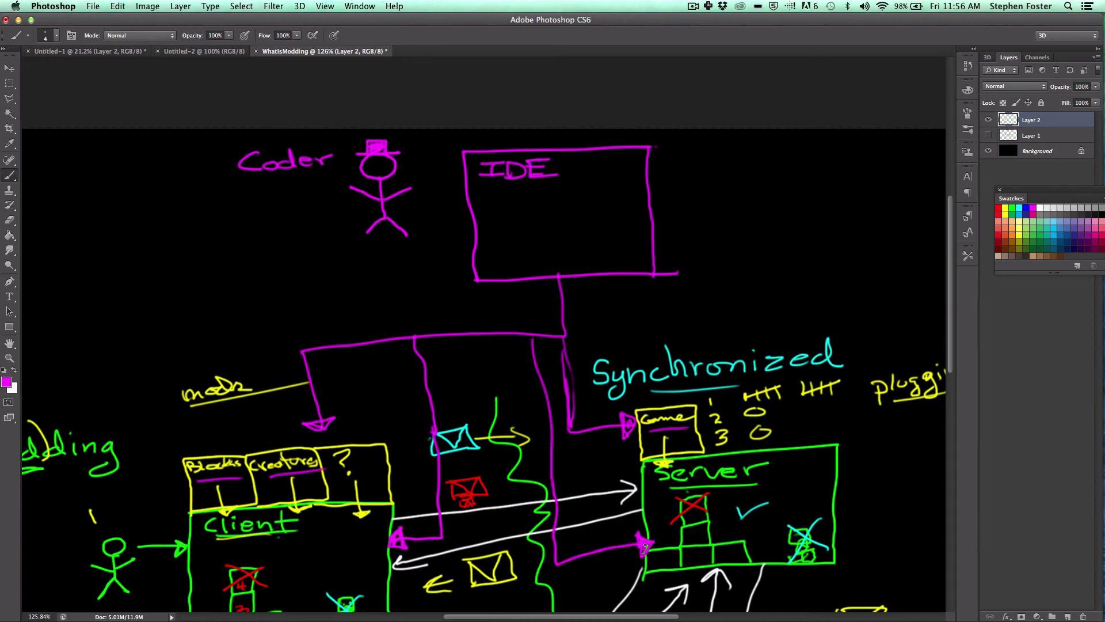
# Adjust the brush size and draw a thick magenta underline under IDE.
pyautogui.rightClick(641, 538)
pyautogui.rightClick(594, 222)
pyautogui.rightClick(578, 212)
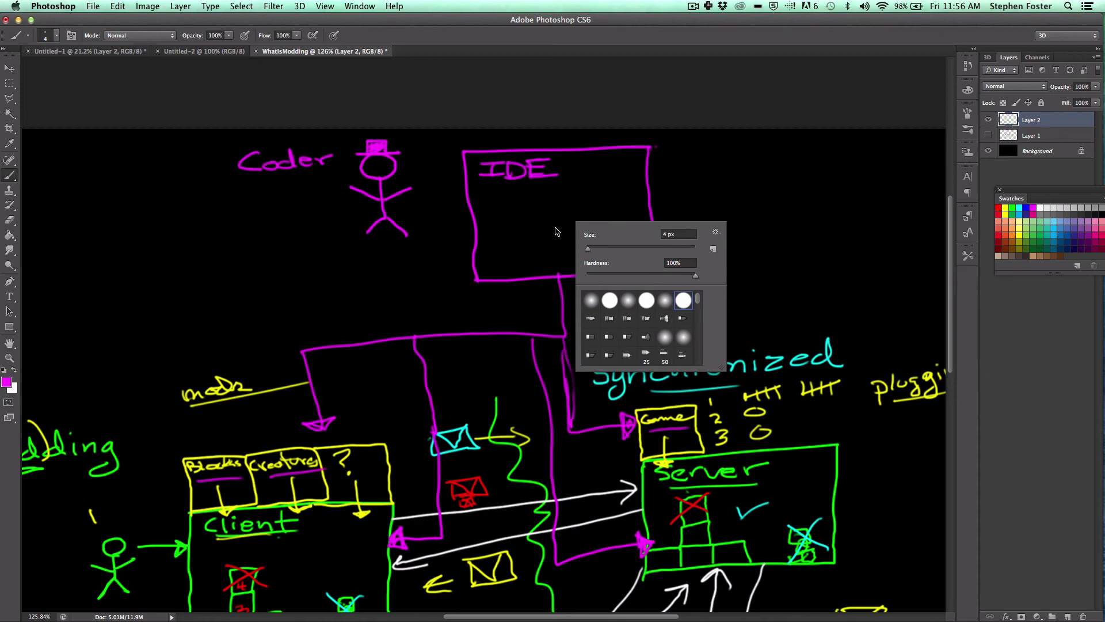
pyautogui.rightClick(540, 237)
pyautogui.click(566, 221)
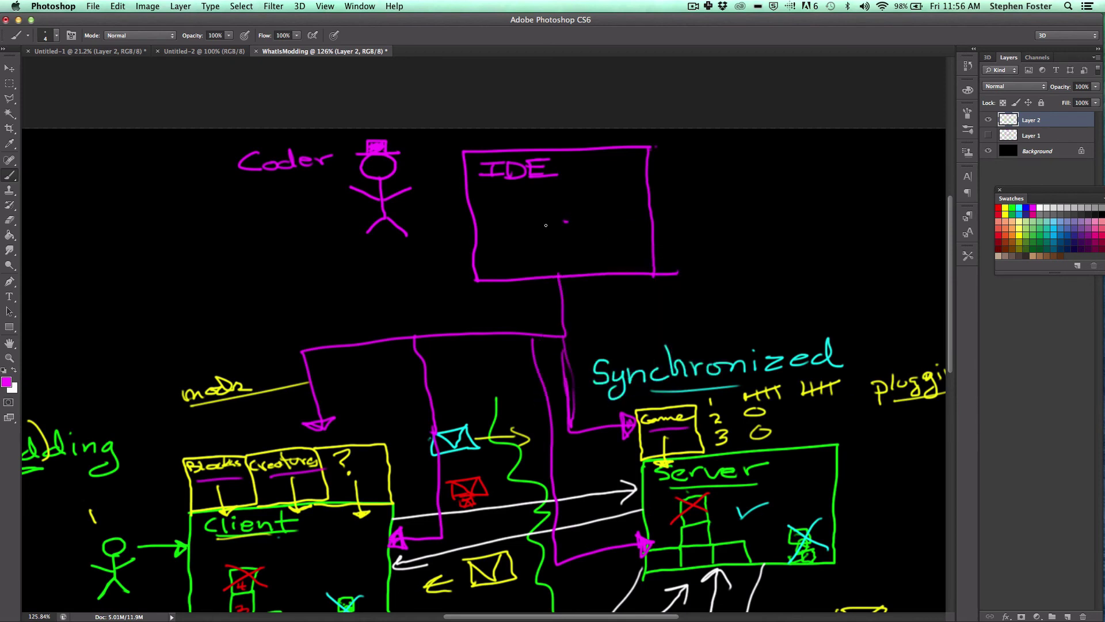
pyautogui.moveTo(493, 187); pyautogui.dragTo(569, 183)
pyautogui.moveTo(478, 187); pyautogui.dragTo(576, 181)
# Handwrite 'Integrated Development Environment' in magenta on three lines beside the IDE box.
pyautogui.moveTo(661, 150)
pyautogui.mouseDown()
pyautogui.moveTo(704, 148)
pyautogui.moveTo(675, 164)
pyautogui.moveTo(706, 167)
pyautogui.mouseUp()
pyautogui.moveTo(694, 157)
pyautogui.mouseDown()
pyautogui.moveTo(729, 160)
pyautogui.moveTo(727, 172)
pyautogui.moveTo(748, 155)
pyautogui.moveTo(790, 166)
pyautogui.mouseUp()
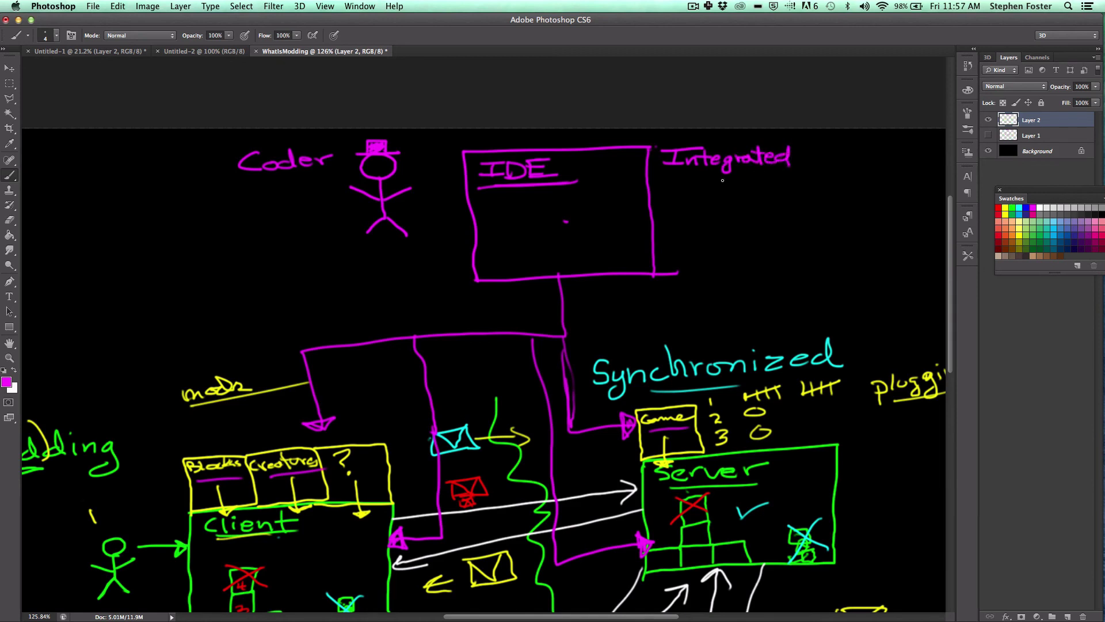
pyautogui.moveTo(666, 181)
pyautogui.mouseDown()
pyautogui.moveTo(664, 203)
pyautogui.moveTo(701, 201)
pyautogui.mouseUp()
pyautogui.moveTo(701, 190)
pyautogui.mouseDown()
pyautogui.moveTo(709, 203)
pyautogui.moveTo(716, 190)
pyautogui.mouseUp()
pyautogui.moveTo(716, 197)
pyautogui.mouseDown()
pyautogui.moveTo(743, 195)
pyautogui.moveTo(749, 212)
pyautogui.moveTo(760, 196)
pyautogui.moveTo(815, 194)
pyautogui.mouseUp()
pyautogui.moveTo(804, 184); pyautogui.dragTo(820, 180)
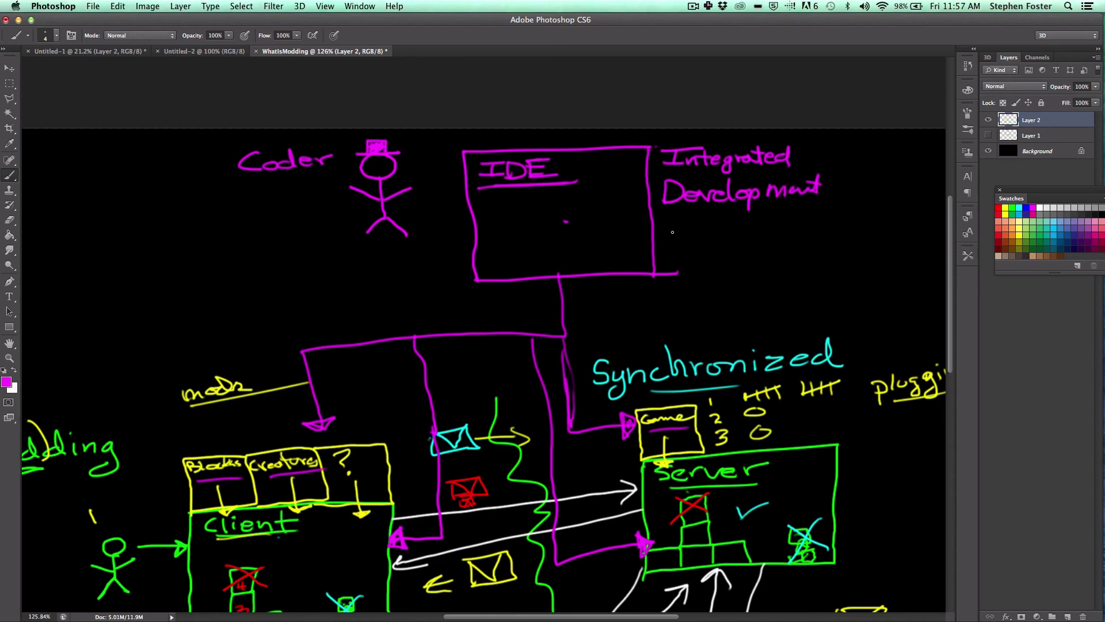
pyautogui.moveTo(677, 218); pyautogui.dragTo(683, 234)
pyautogui.moveTo(664, 226); pyautogui.dragTo(721, 233)
pyautogui.moveTo(726, 225); pyautogui.dragTo(735, 223)
pyautogui.moveTo(747, 222); pyautogui.dragTo(824, 227)
pyautogui.moveTo(831, 209)
pyautogui.mouseDown()
pyautogui.moveTo(829, 228)
pyautogui.moveTo(817, 218)
pyautogui.mouseUp()
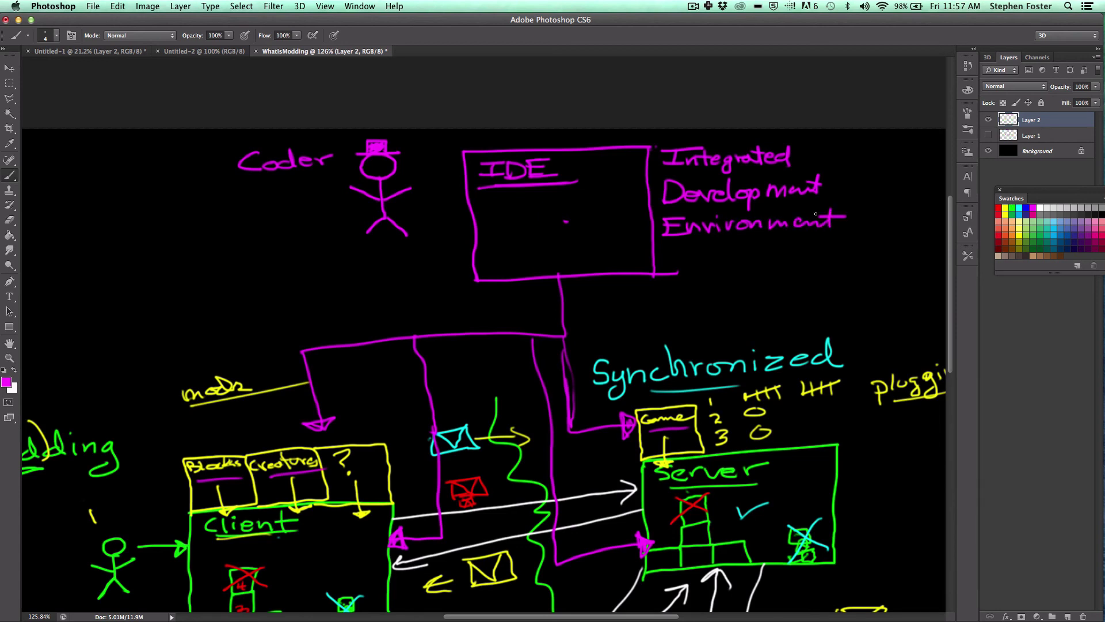
# Pan the canvas right, switch to cyan, and write an underlined 'Vocab' at top-left.
pyautogui.rightClick(565, 280)
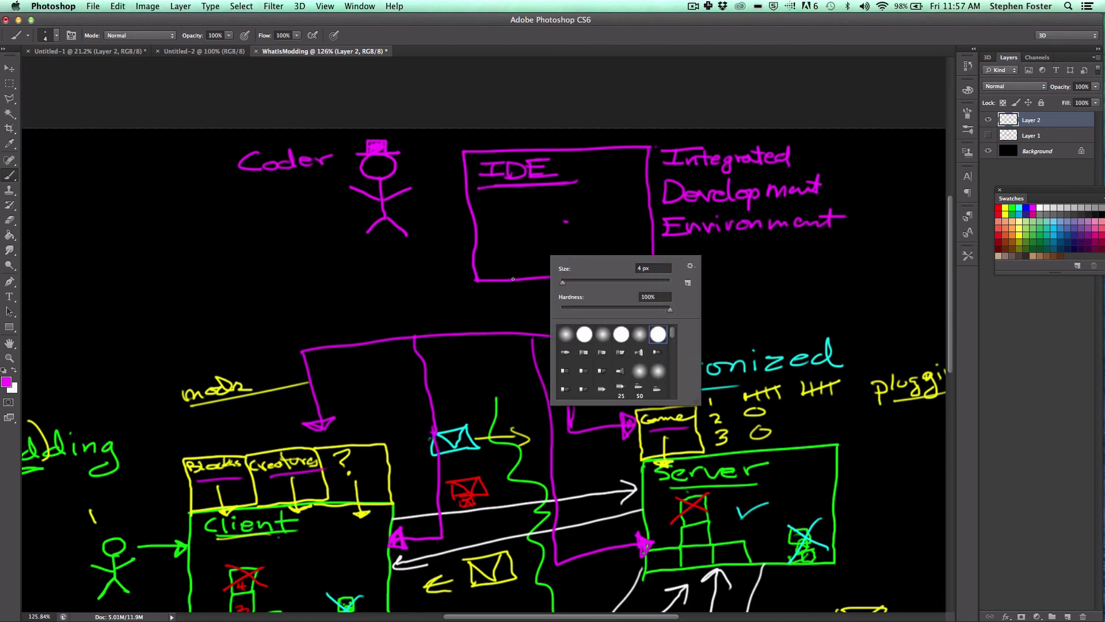
pyautogui.press('Escape')
pyautogui.rightClick(353, 276)
pyautogui.press('Escape')
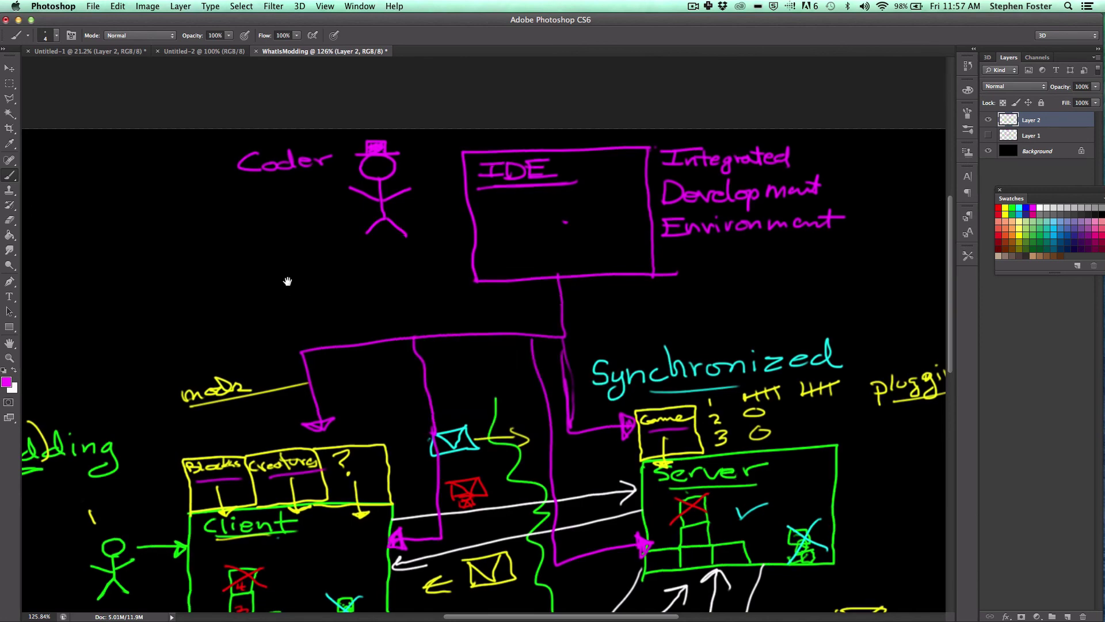
pyautogui.moveTo(292, 282); pyautogui.dragTo(492, 288)
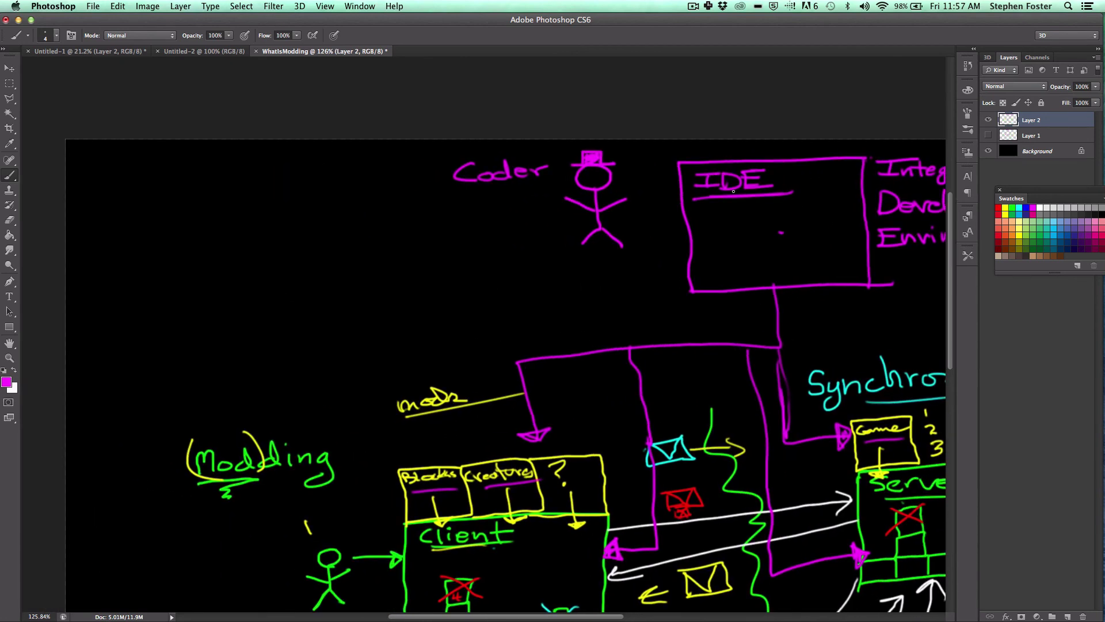
pyautogui.click(1020, 207)
pyautogui.moveTo(86, 157); pyautogui.dragTo(153, 167)
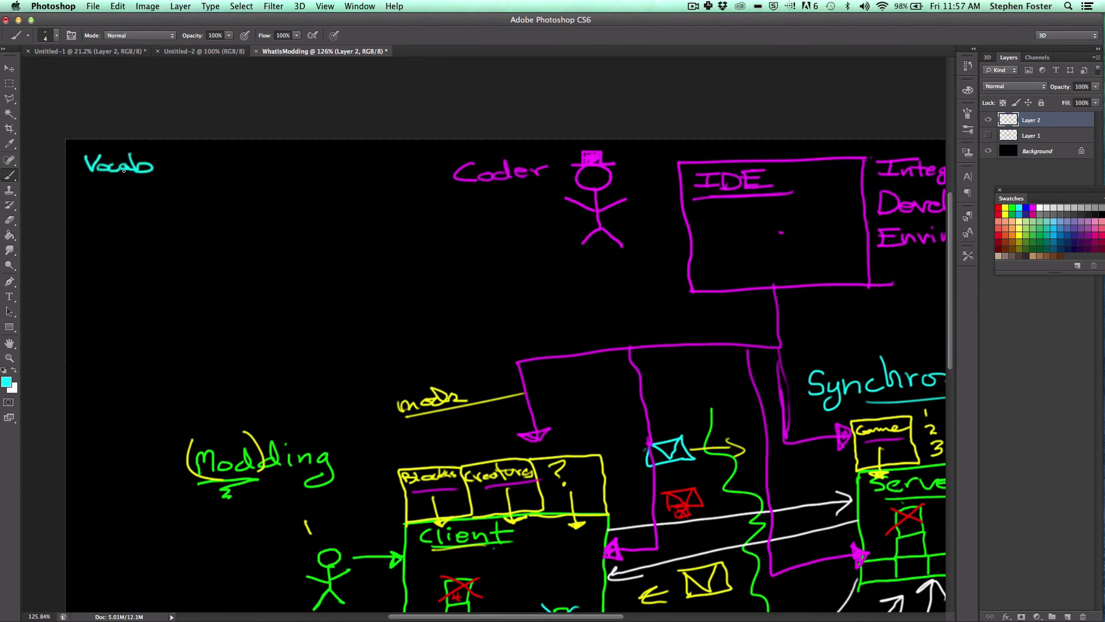
pyautogui.moveTo(78, 181); pyautogui.dragTo(175, 170)
# Add the bullet '• Modding (Old)' under Vocab and underline the diagram's Modding in cyan.
pyautogui.moveTo(103, 208)
pyautogui.mouseDown()
pyautogui.moveTo(215, 195)
pyautogui.moveTo(214, 219)
pyautogui.mouseUp()
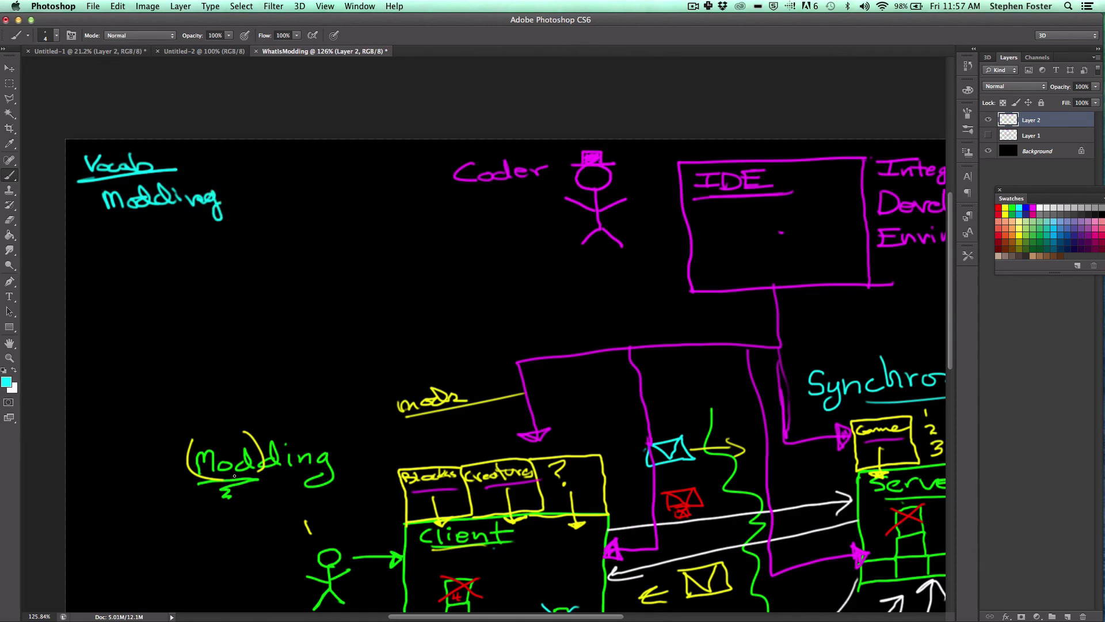
pyautogui.moveTo(210, 484); pyautogui.dragTo(332, 475)
pyautogui.click(85, 205)
pyautogui.moveTo(249, 177)
pyautogui.mouseDown()
pyautogui.moveTo(249, 199)
pyautogui.moveTo(256, 179)
pyautogui.moveTo(263, 190)
pyautogui.mouseUp()
pyautogui.moveTo(274, 184); pyautogui.dragTo(278, 185)
pyautogui.moveTo(282, 171); pyautogui.dragTo(286, 183)
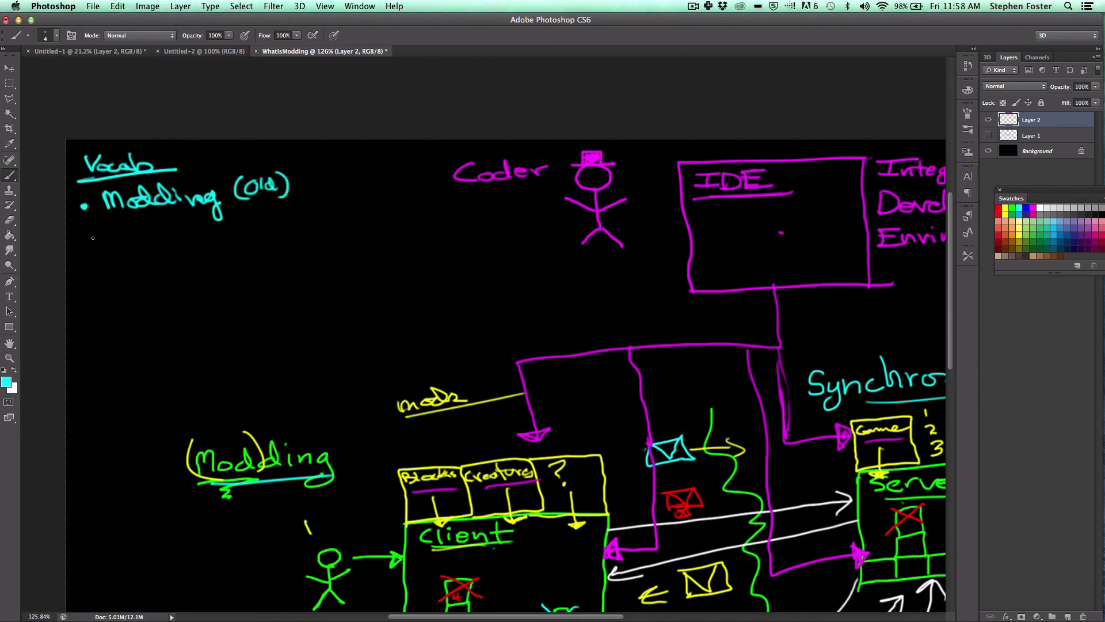
# Add cyan bullets 'Client / Server (Old)' and 'Message' to the vocab list.
pyautogui.moveTo(83, 241); pyautogui.dragTo(129, 251)
pyautogui.moveTo(132, 231)
pyautogui.mouseDown()
pyautogui.moveTo(134, 251)
pyautogui.moveTo(225, 240)
pyautogui.moveTo(221, 251)
pyautogui.mouseUp()
pyautogui.moveTo(237, 244)
pyautogui.mouseDown()
pyautogui.moveTo(248, 238)
pyautogui.moveTo(252, 249)
pyautogui.mouseUp()
pyautogui.moveTo(257, 249)
pyautogui.mouseDown()
pyautogui.moveTo(288, 234)
pyautogui.moveTo(298, 246)
pyautogui.moveTo(312, 232)
pyautogui.moveTo(346, 244)
pyautogui.moveTo(353, 225)
pyautogui.moveTo(366, 237)
pyautogui.moveTo(387, 214)
pyautogui.moveTo(392, 242)
pyautogui.moveTo(380, 233)
pyautogui.mouseUp()
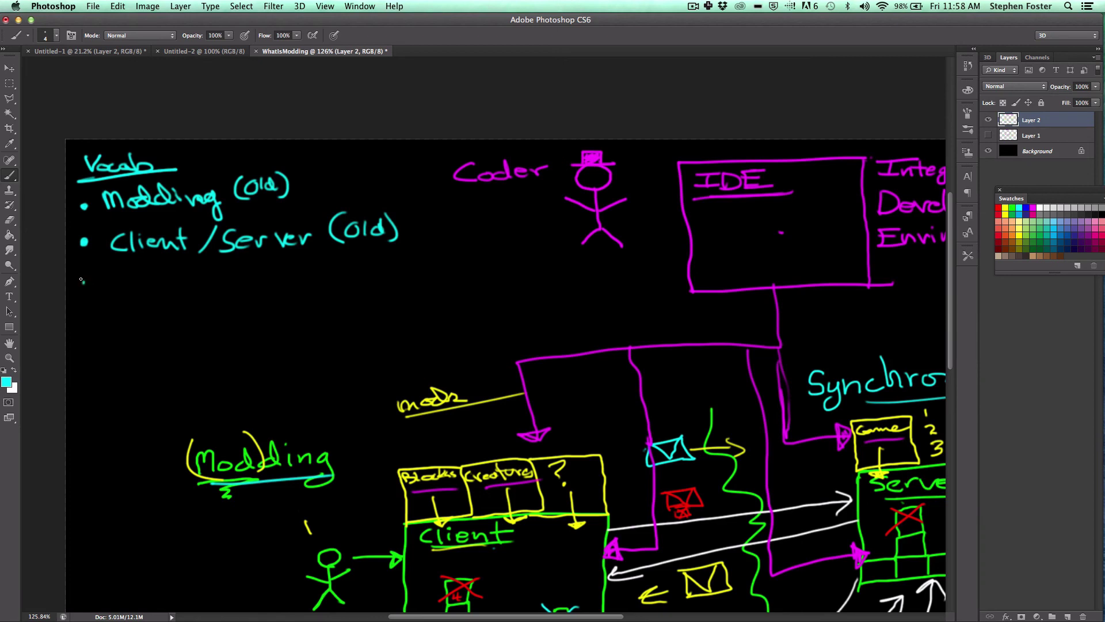
pyautogui.moveTo(81, 279)
pyautogui.mouseDown()
pyautogui.moveTo(109, 271)
pyautogui.moveTo(127, 291)
pyautogui.moveTo(217, 290)
pyautogui.moveTo(207, 278)
pyautogui.moveTo(297, 268)
pyautogui.moveTo(282, 287)
pyautogui.moveTo(262, 272)
pyautogui.moveTo(299, 271)
pyautogui.mouseUp()
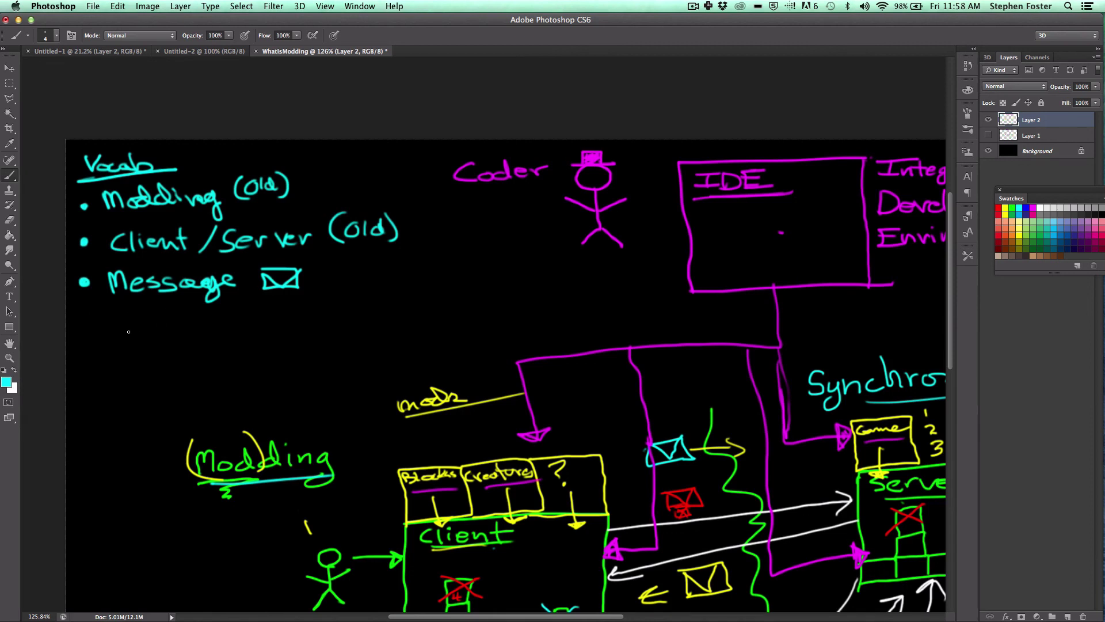
# Add an 'IDE' bullet, then underline IDE and Coder in the diagram in cyan.
pyautogui.moveTo(87, 328); pyautogui.dragTo(130, 316)
pyautogui.moveTo(119, 317)
pyautogui.mouseDown()
pyautogui.moveTo(119, 338)
pyautogui.moveTo(182, 338)
pyautogui.mouseUp()
pyautogui.moveTo(161, 314)
pyautogui.mouseDown()
pyautogui.moveTo(162, 339)
pyautogui.moveTo(181, 311)
pyautogui.mouseUp()
pyautogui.moveTo(163, 325); pyautogui.dragTo(177, 323)
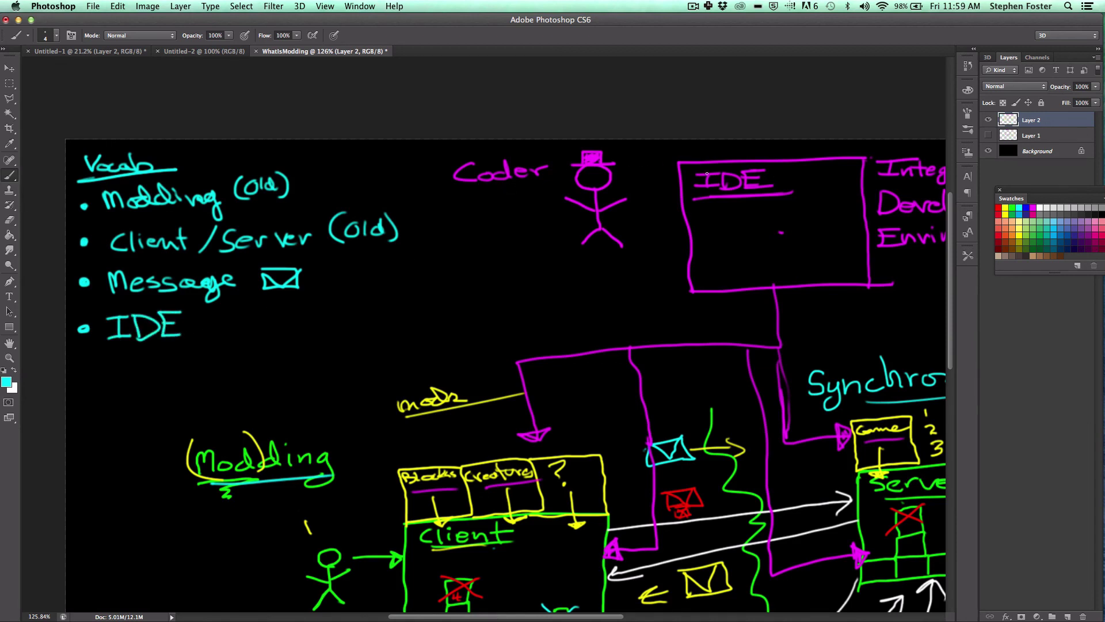
pyautogui.moveTo(714, 201); pyautogui.dragTo(777, 199)
pyautogui.moveTo(474, 188); pyautogui.dragTo(561, 180)
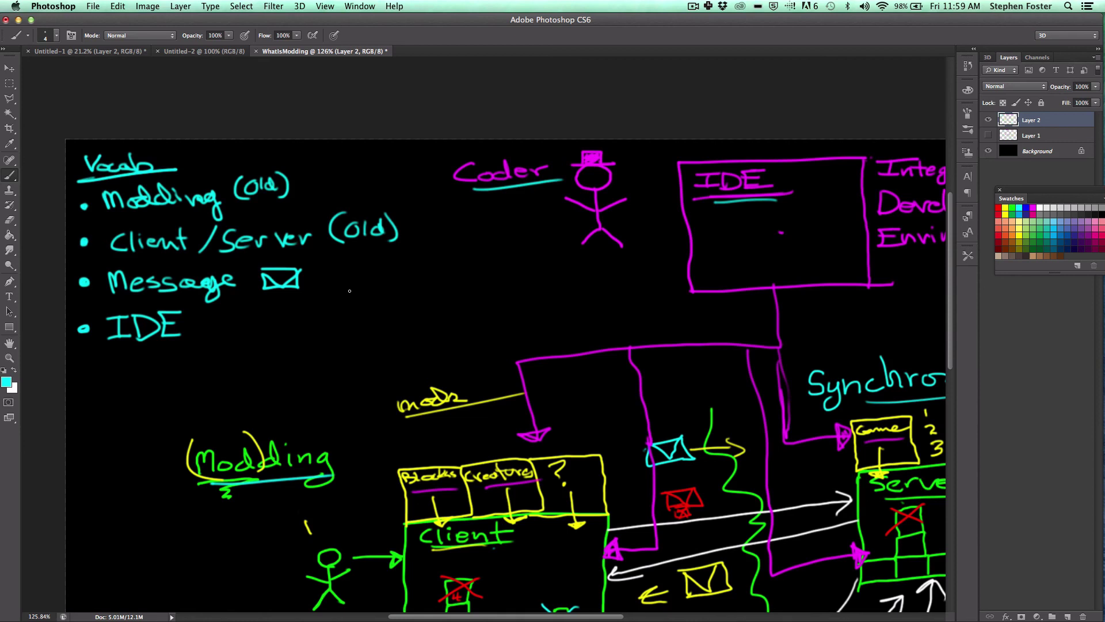
# Add '• Coder' as the fifth cyan vocab bullet below IDE.
pyautogui.moveTo(85, 374)
pyautogui.mouseDown()
pyautogui.moveTo(153, 380)
pyautogui.moveTo(188, 368)
pyautogui.mouseUp()
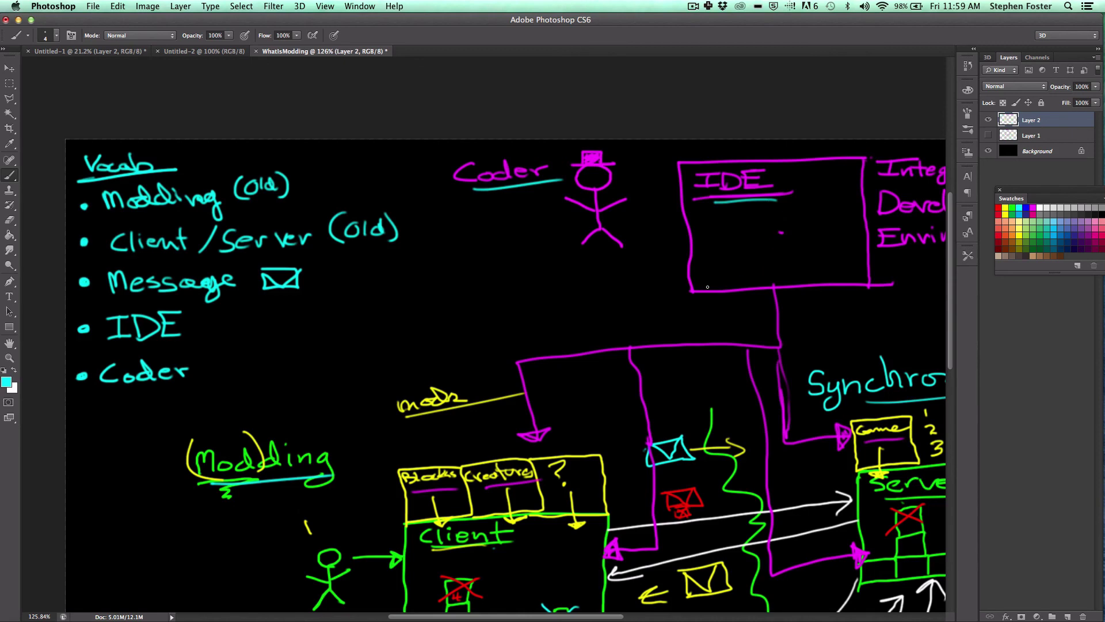
pyautogui.rightClick(685, 334)
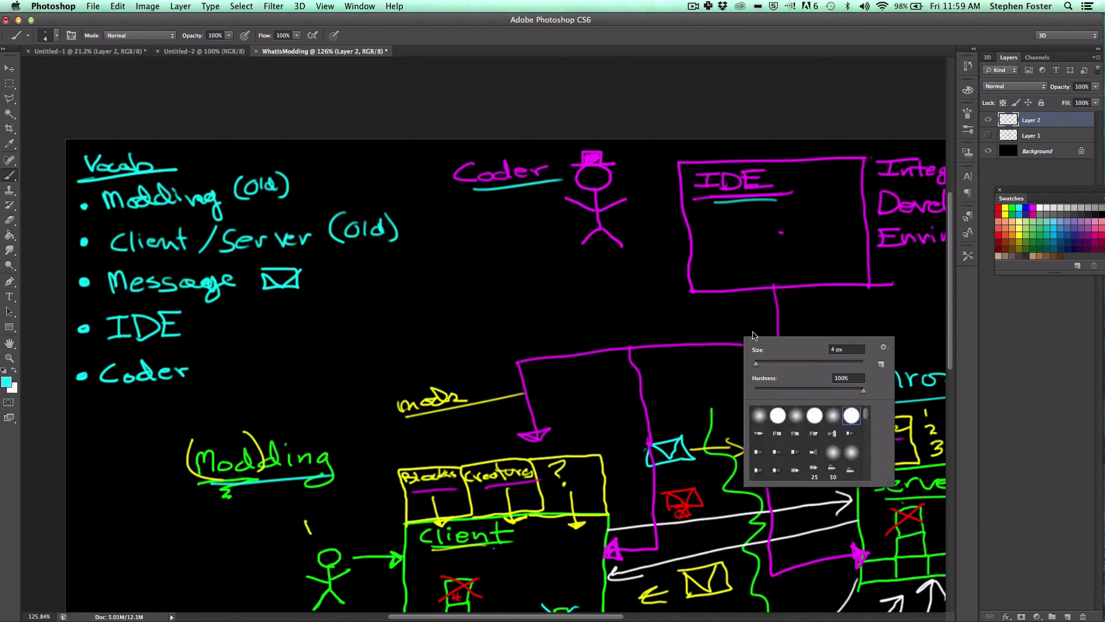
pyautogui.moveTo(666, 321); pyautogui.dragTo(536, 240)
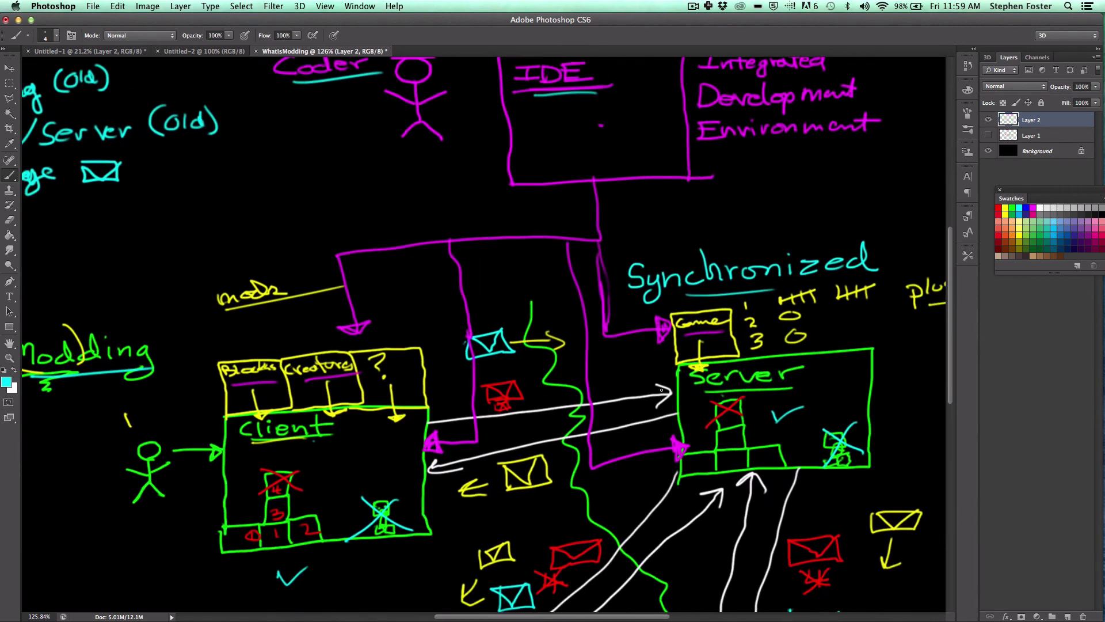
# Underline Blocks in cyan and add a second cyan underline under IDE.
pyautogui.scroll(5, 655, 201)
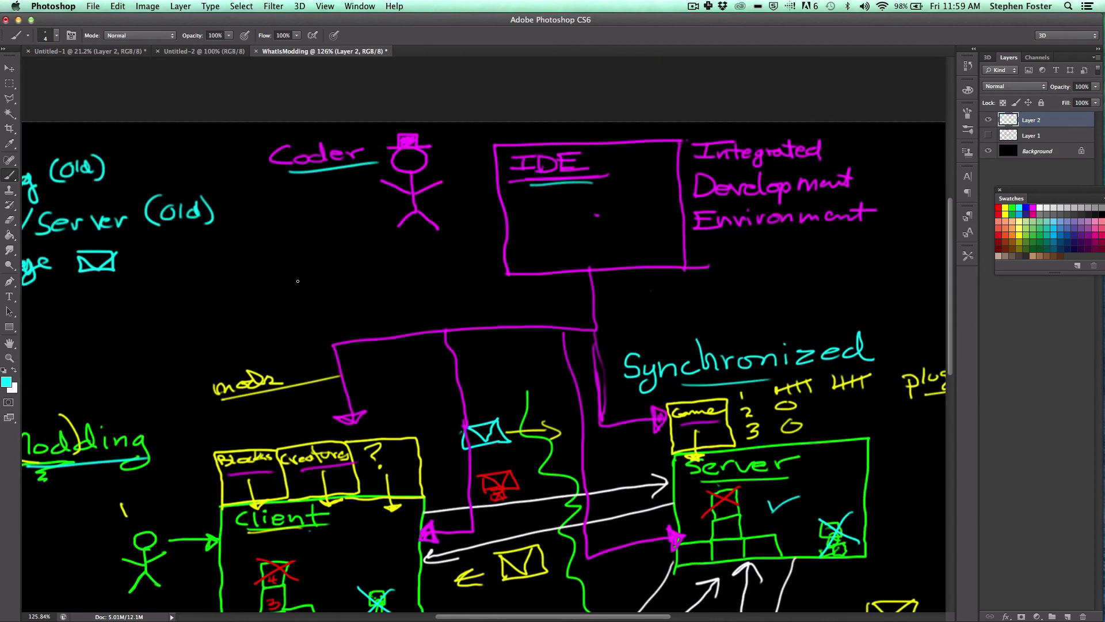
pyautogui.hscroll(-10, 303, 288)
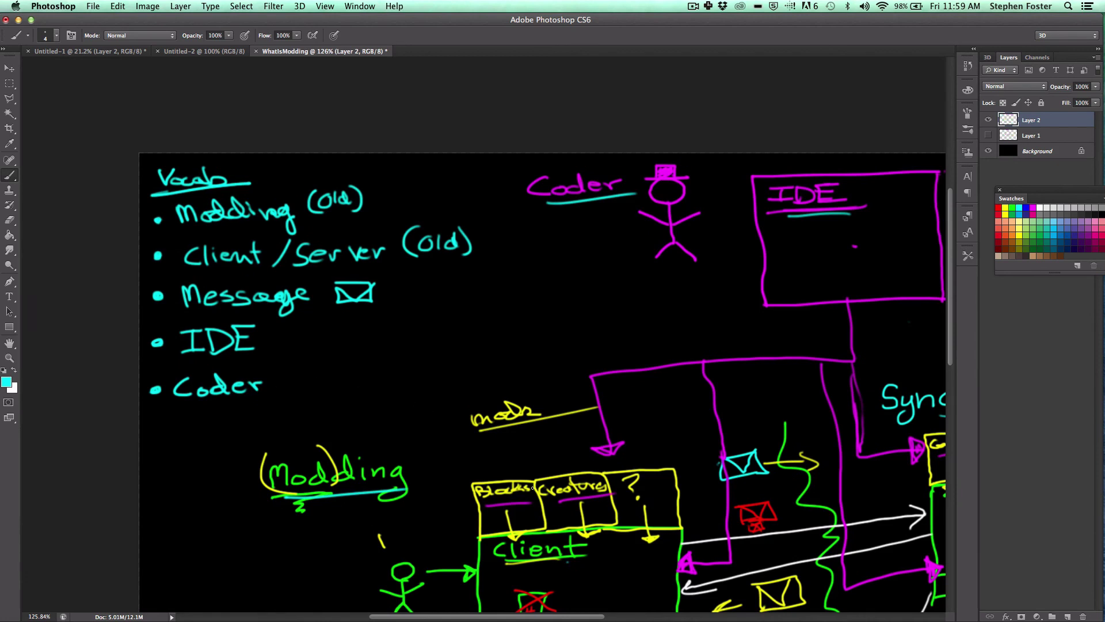
pyautogui.moveTo(487, 499); pyautogui.dragTo(606, 493)
pyautogui.moveTo(782, 221); pyautogui.dragTo(841, 220)
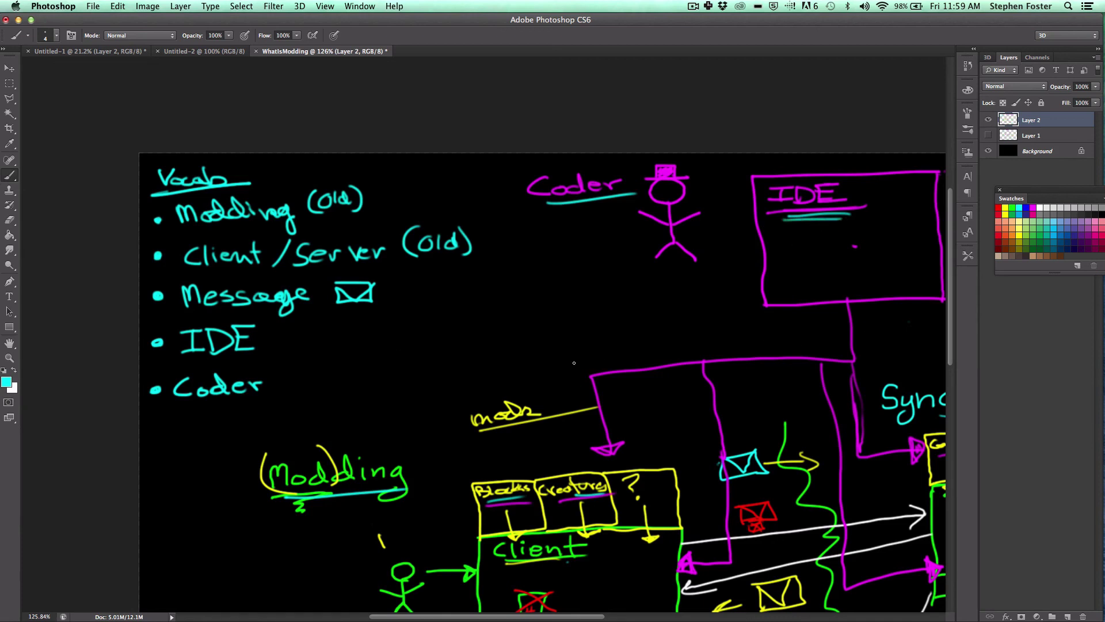